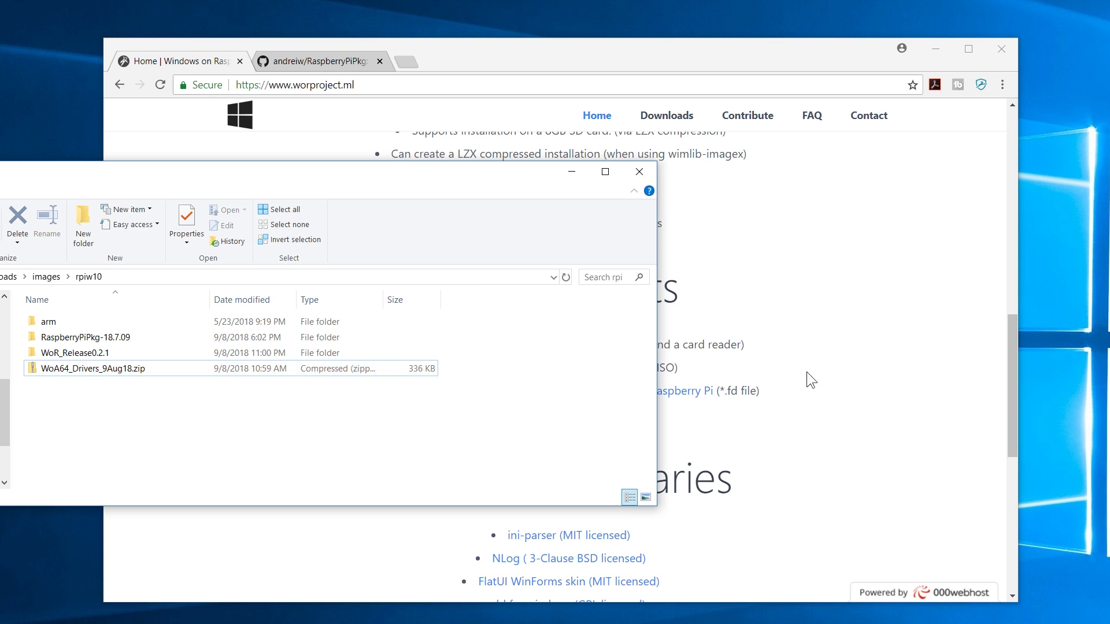
# View the WoR project's downloads page and select the extracted WoR_Release0.2.1 folder in File Explorer.
pyautogui.click(668, 116)
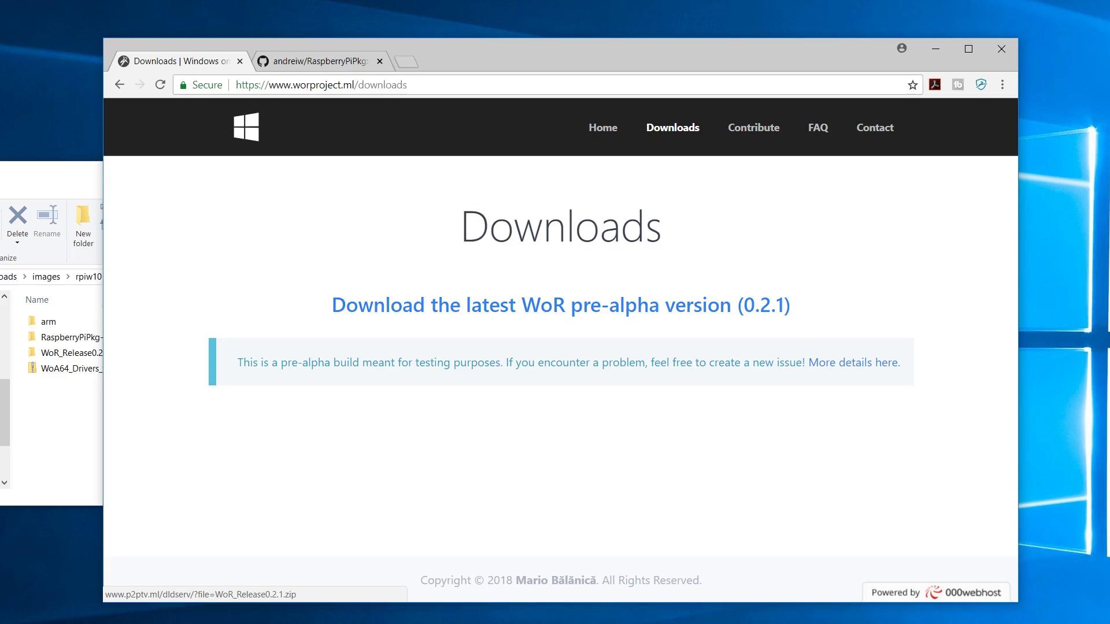
pyautogui.click(60, 400)
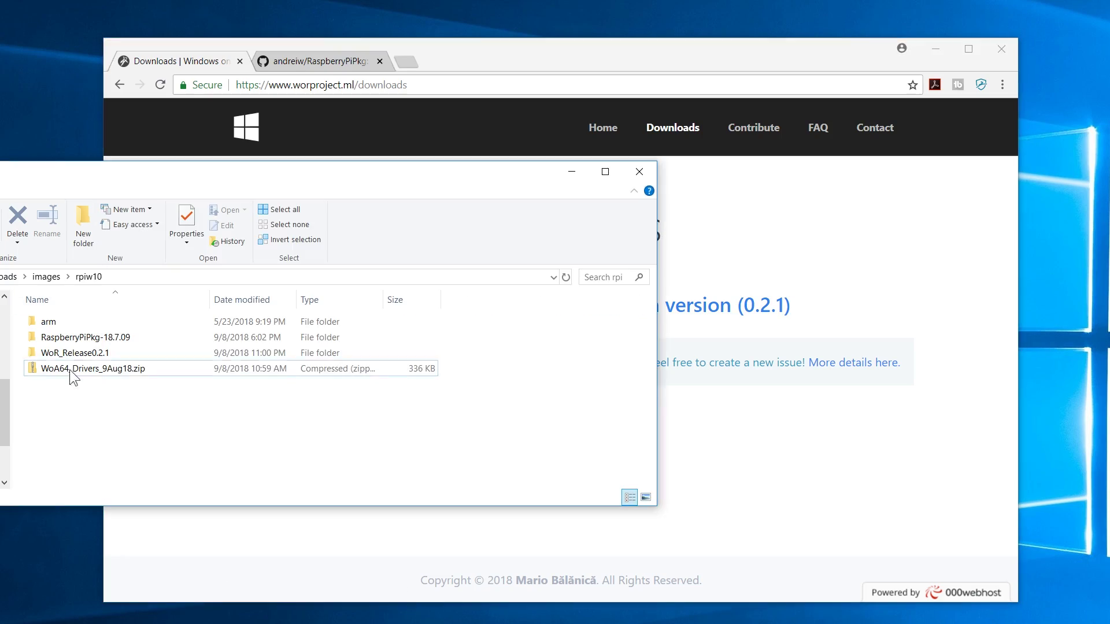
pyautogui.click(88, 353)
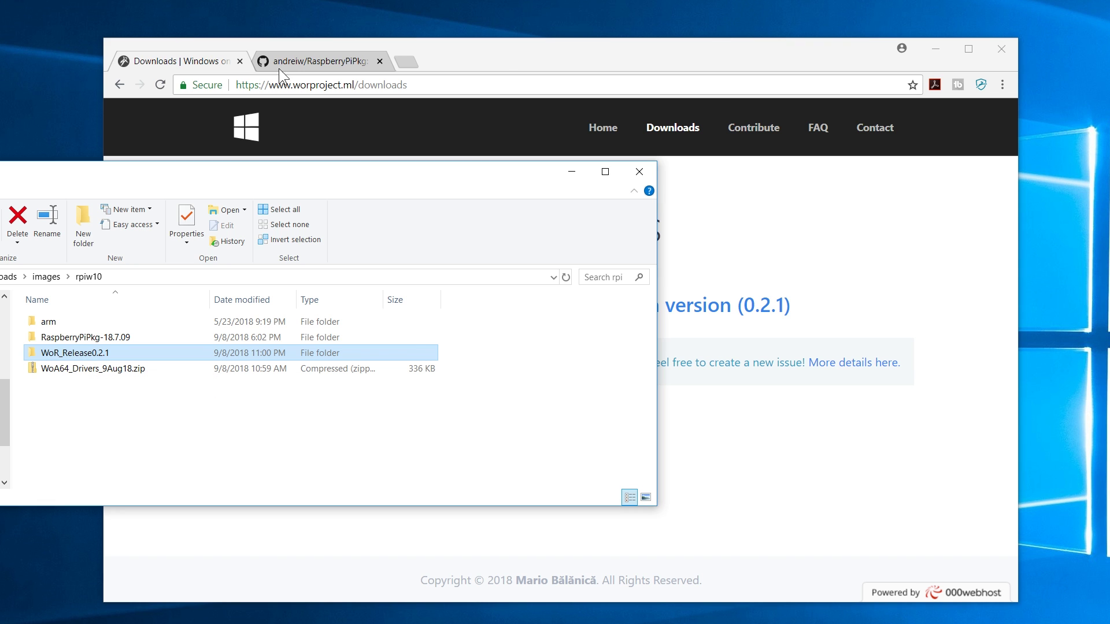
# View the download options of the andreiw/RaspberryPiPkg repository on GitHub and the contents of the local RaspberryPiPkg-18.7.09 folder.
pyautogui.click(513, 56)
pyautogui.click(347, 61)
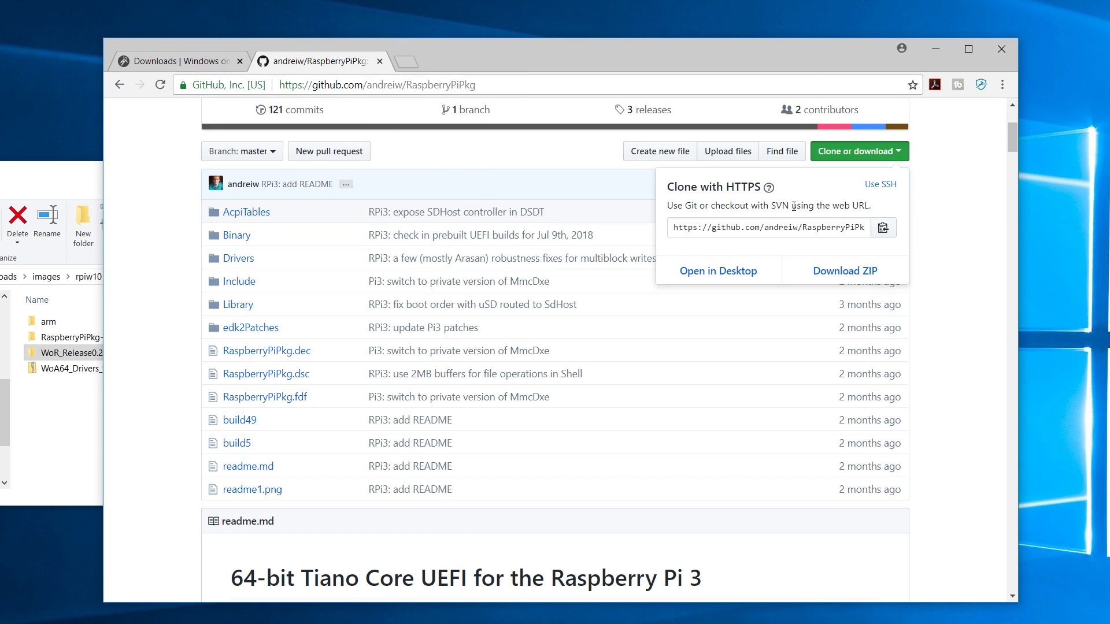
pyautogui.click(893, 150)
pyautogui.click(884, 154)
pyautogui.click(68, 408)
pyautogui.doubleClick(80, 341)
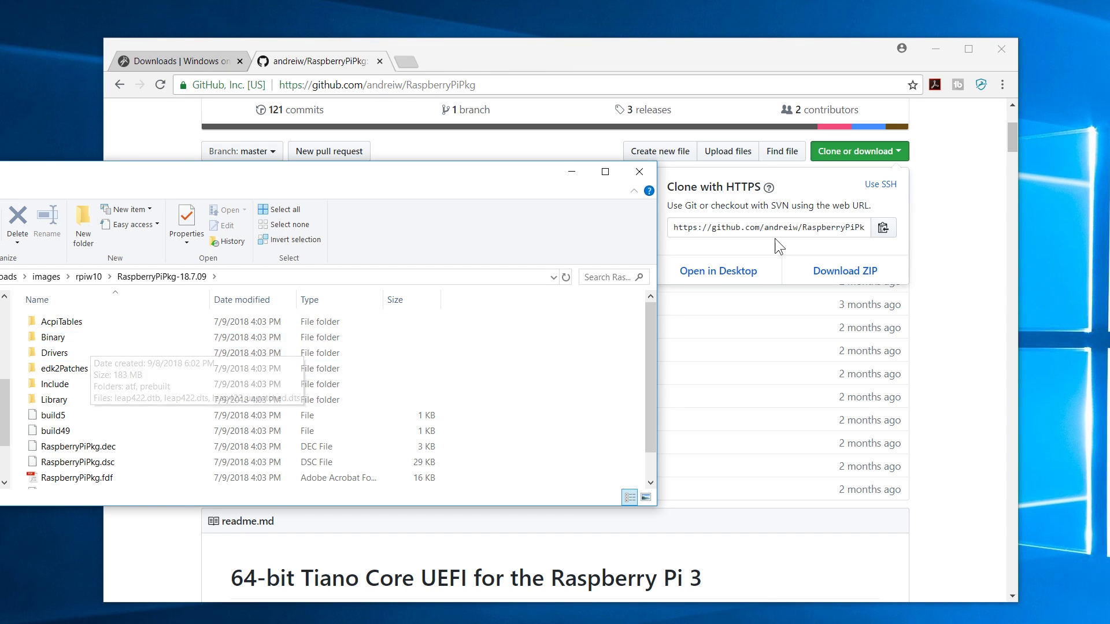
pyautogui.click(956, 260)
# Go back to the rpiw10 folder and launch WoR.exe from the WoR_Release0.2.1 folder.
pyautogui.click(70, 188)
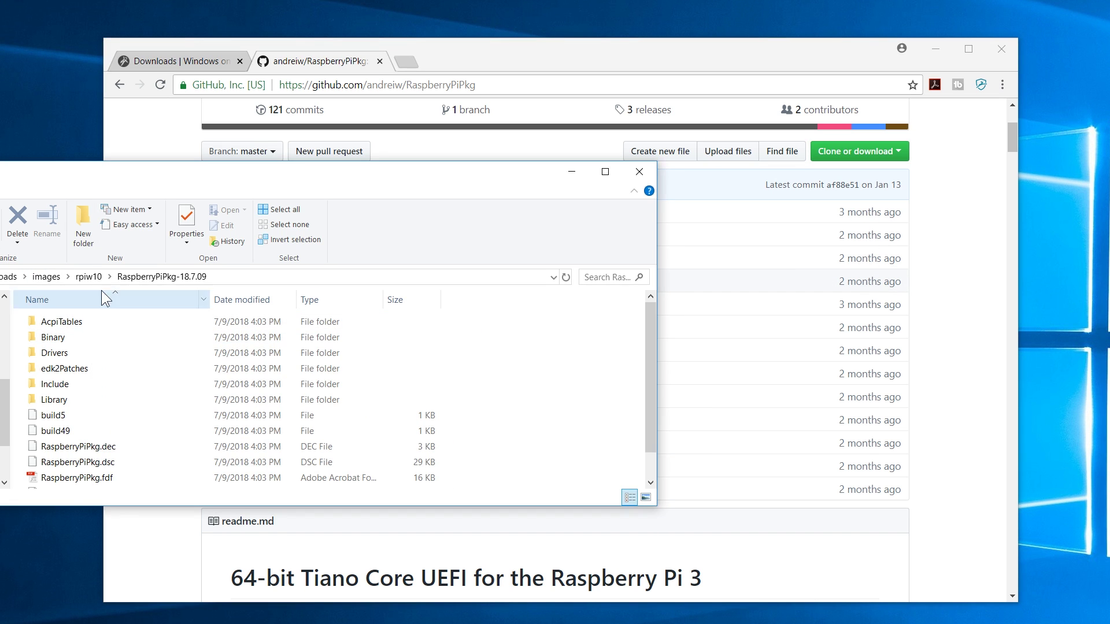
pyautogui.click(92, 279)
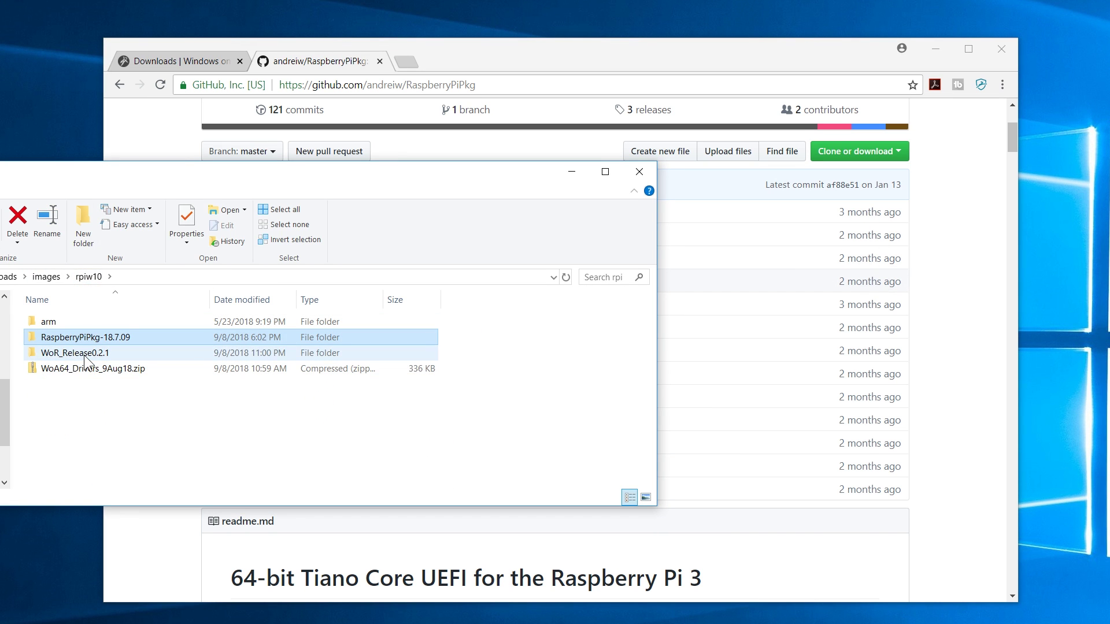
pyautogui.doubleClick(84, 355)
pyautogui.scroll(-1, 120, 416)
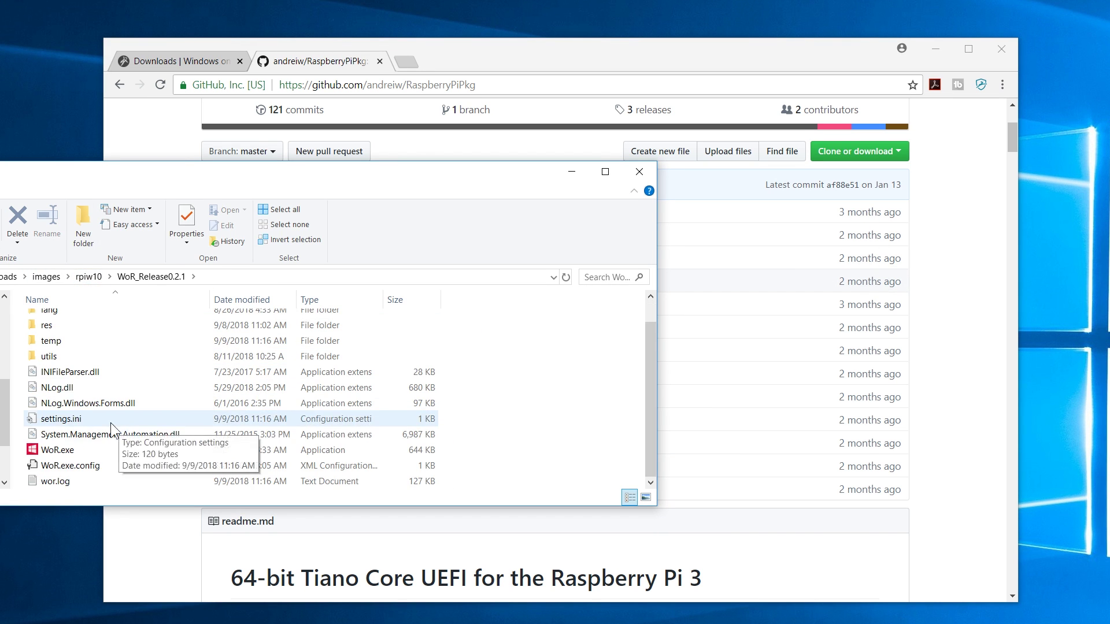
pyautogui.doubleClick(58, 450)
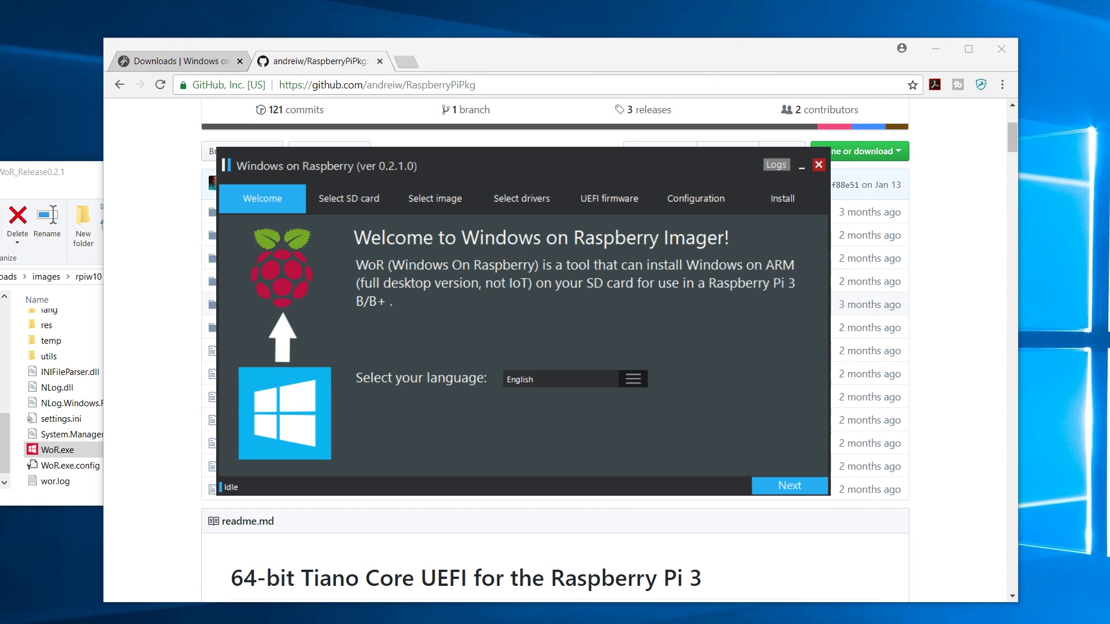
# Choose English as the imager's language and continue to the SD card selection.
pyautogui.click(633, 377)
pyautogui.click(564, 421)
pyautogui.click(800, 489)
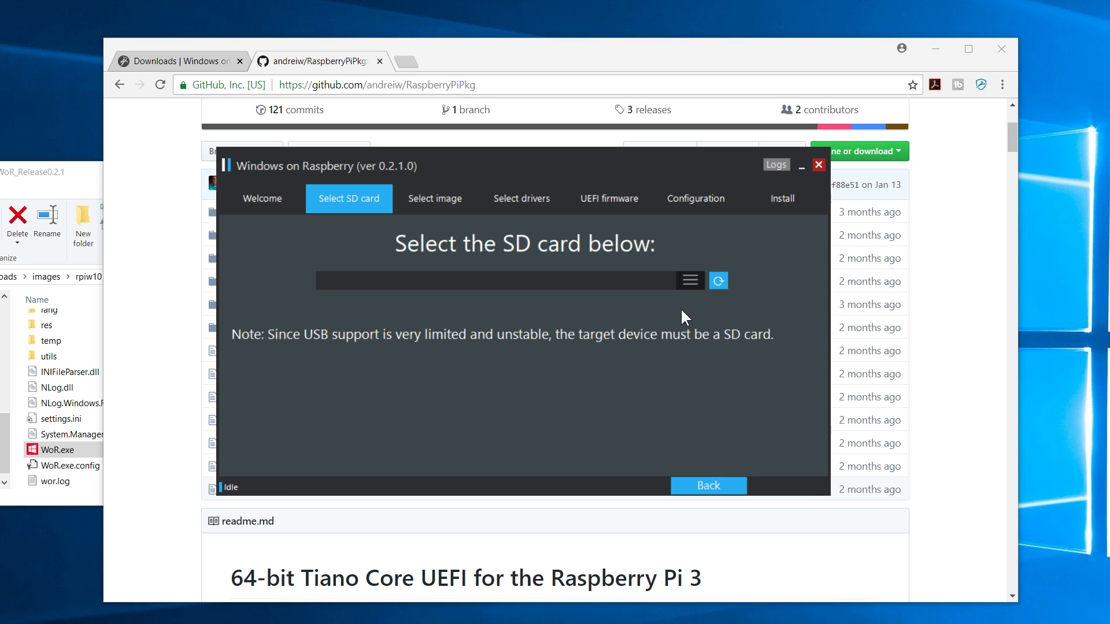
# Choose Disk 5 - Generic STORAGE DEVICE USB Device, 14GB, as the target SD card and continue to the image selection.
pyautogui.click(692, 282)
pyautogui.click(609, 294)
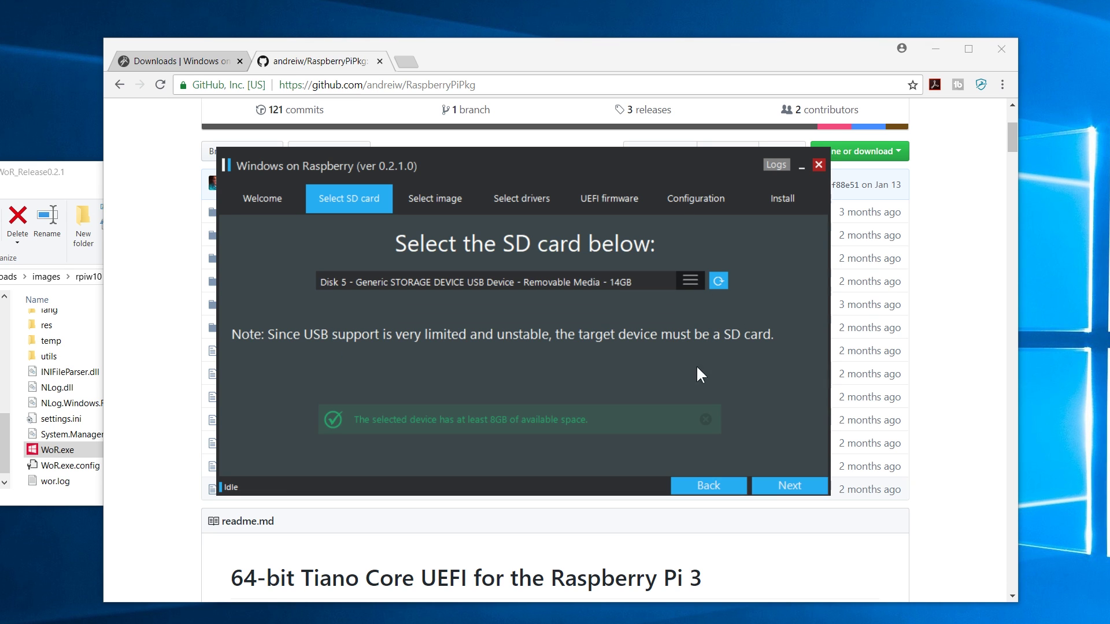
pyautogui.click(787, 484)
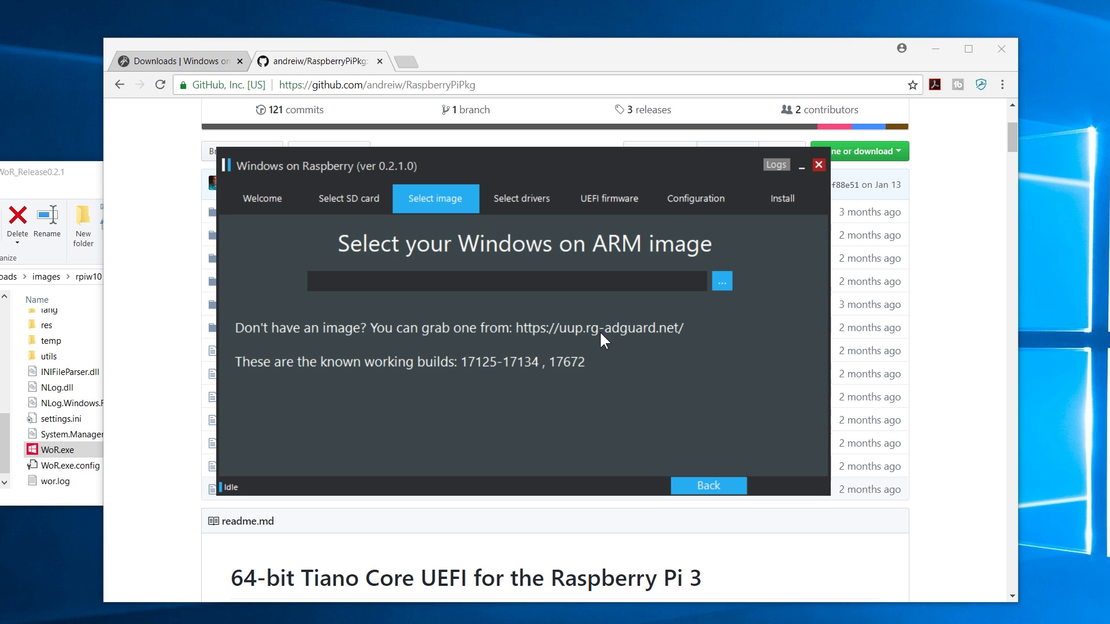
pyautogui.moveTo(672, 328); pyautogui.dragTo(516, 325)
pyautogui.rightClick(517, 325)
pyautogui.click(547, 375)
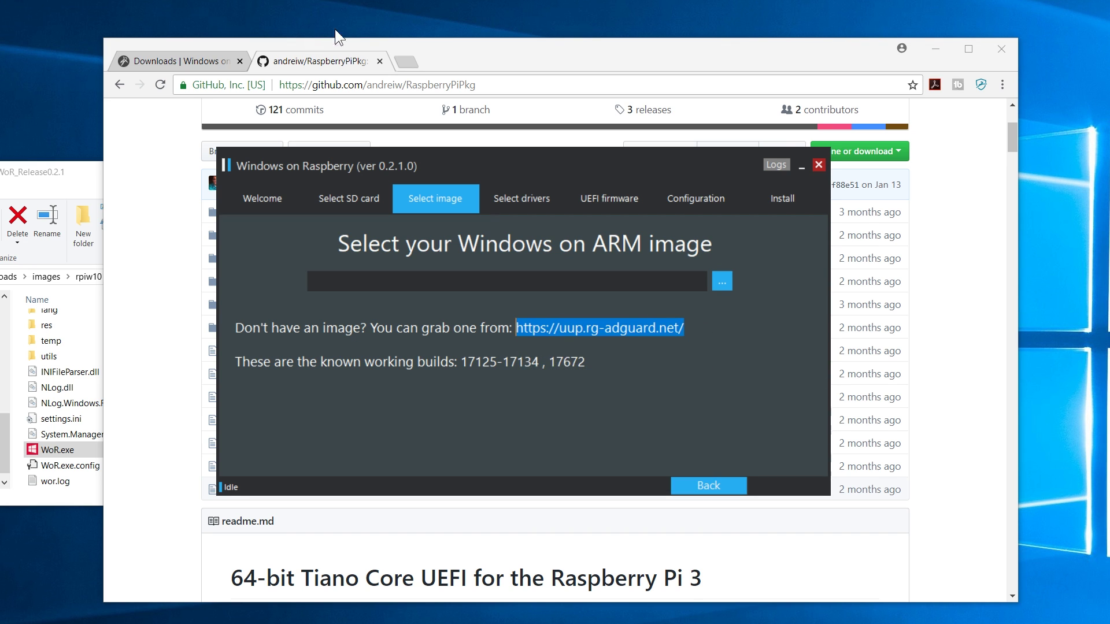
pyautogui.click(404, 64)
pyautogui.rightClick(405, 84)
pyautogui.click(446, 195)
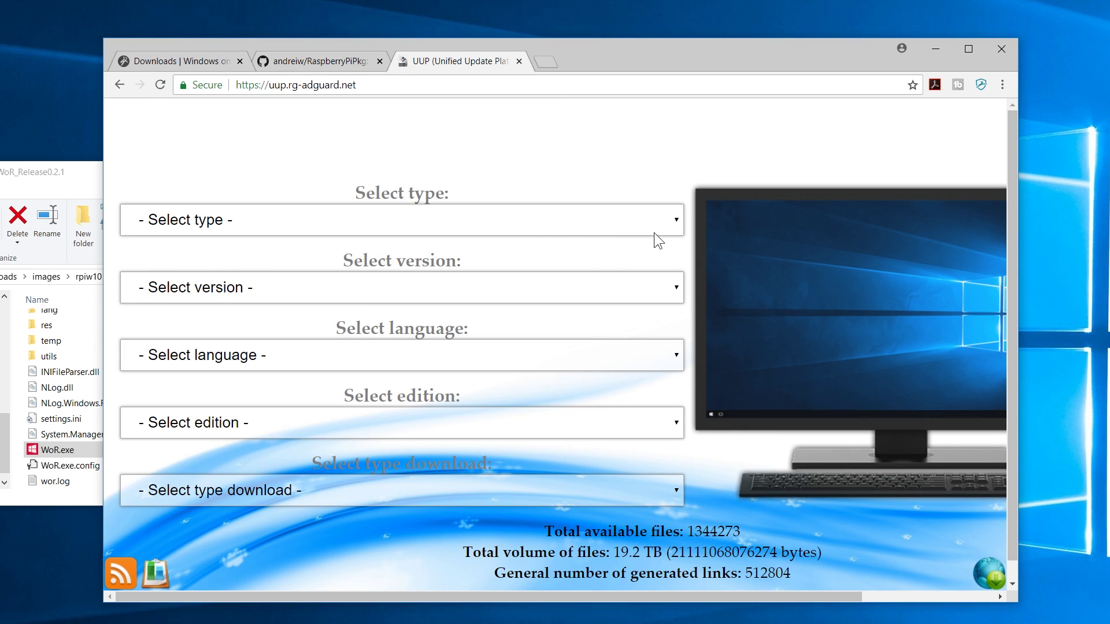
# Set the type to Windows (Insider version) and the version to Windows 10 Insider Preview 17134.1 (rs4_release) [arm64].
pyautogui.click(653, 231)
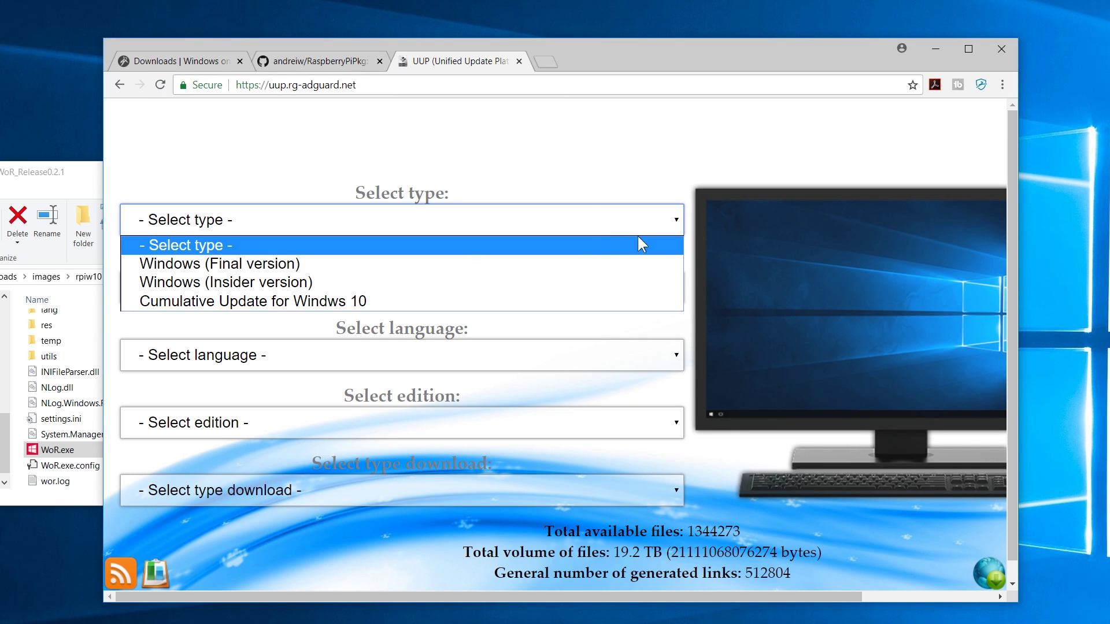
pyautogui.click(269, 284)
pyautogui.click(393, 284)
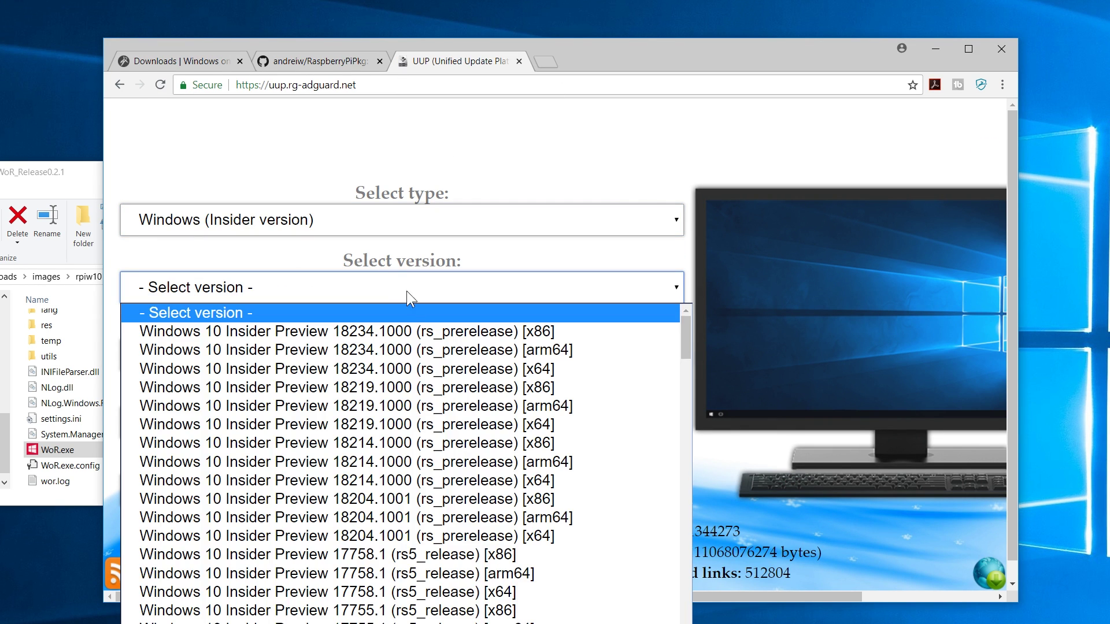
pyautogui.scroll(-10, 409, 482)
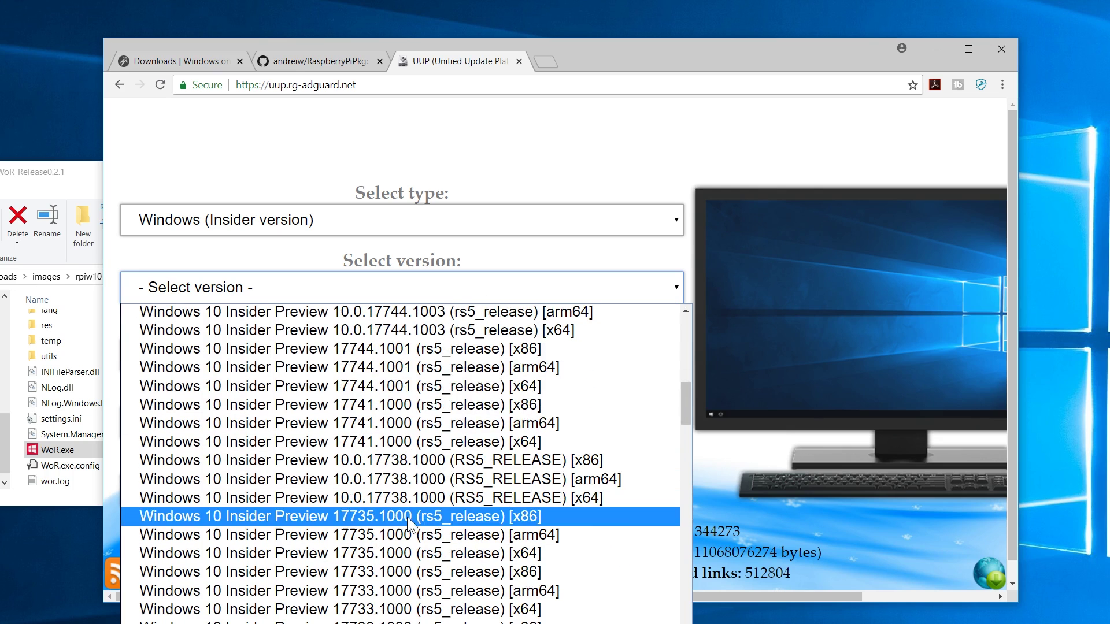
pyautogui.scroll(-13, 408, 523)
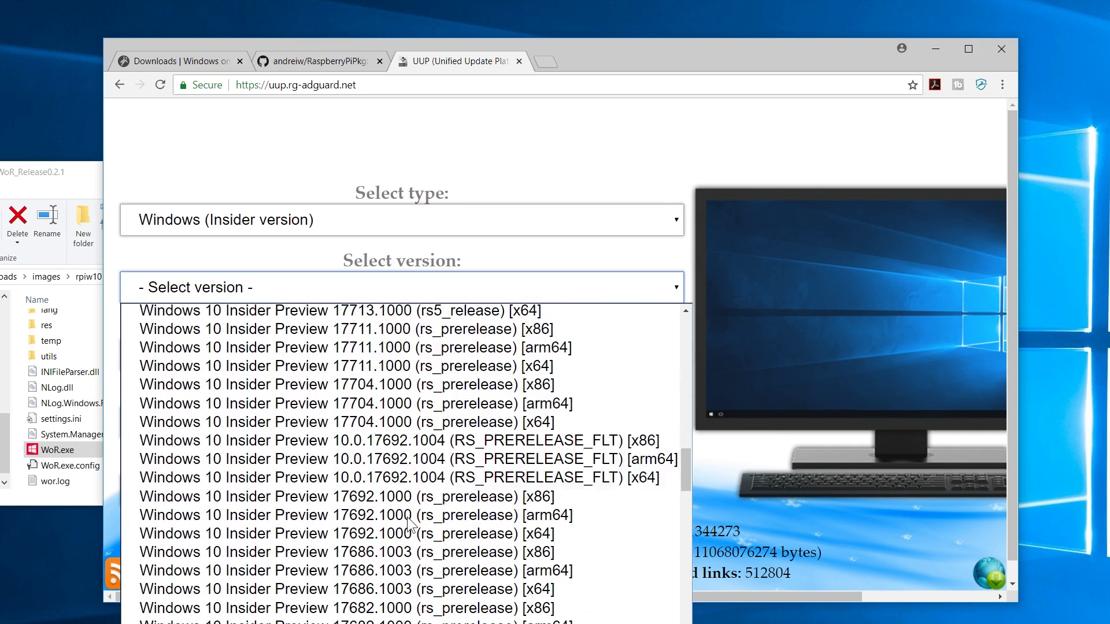
pyautogui.scroll(3, 409, 523)
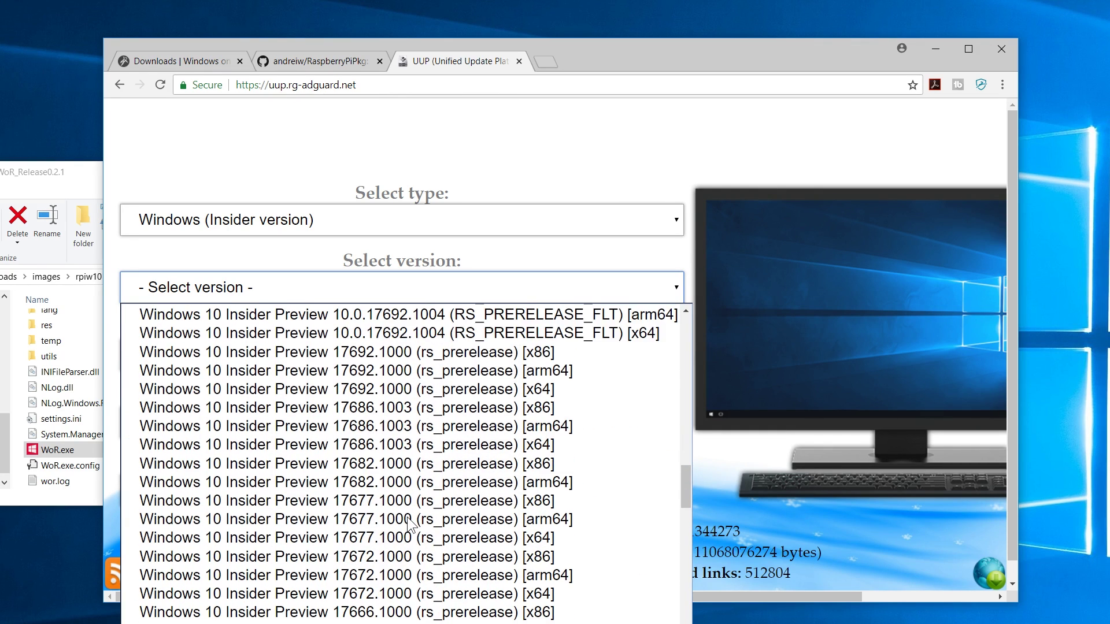
pyautogui.scroll(-7, 409, 524)
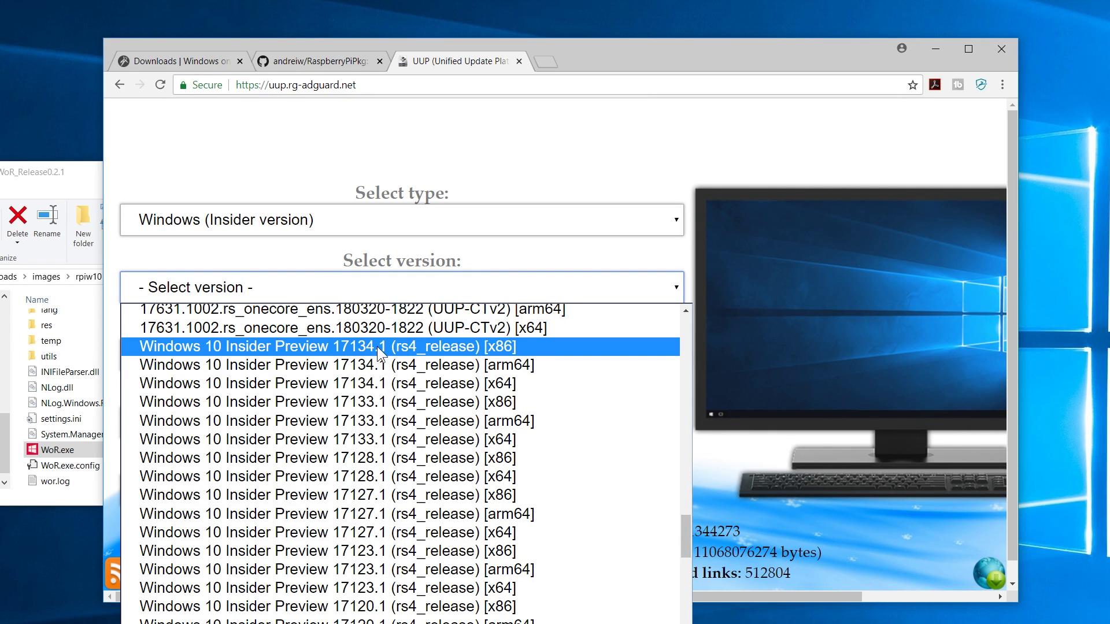
pyautogui.click(511, 366)
# Set the language to en-us: English (United States) and the edition to Windows 10 Home, and open the download type options.
pyautogui.click(459, 360)
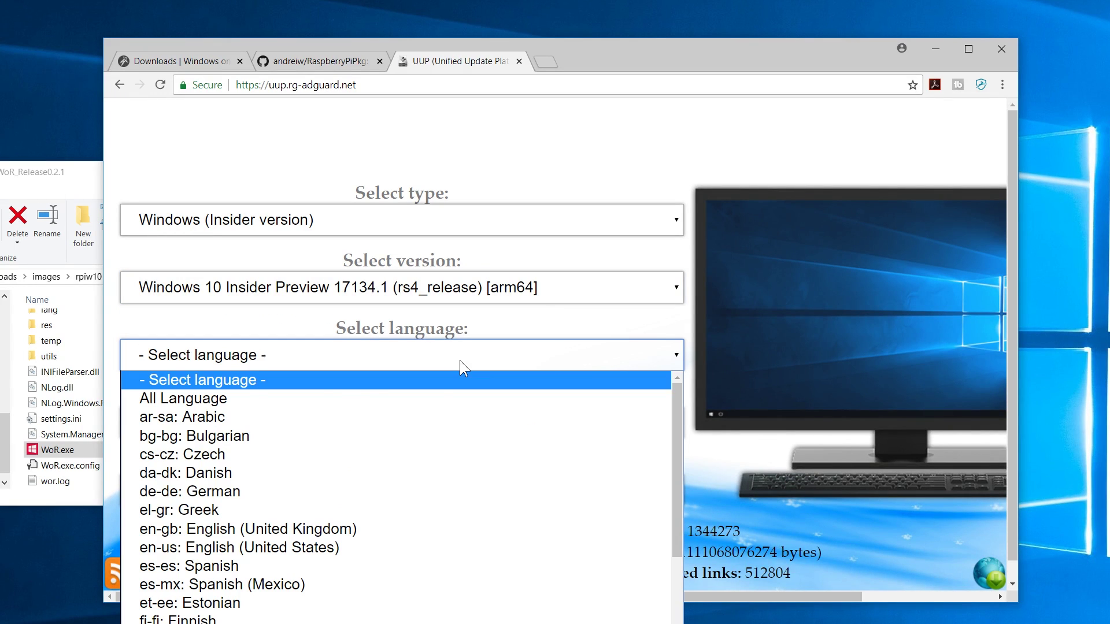
pyautogui.click(333, 548)
pyautogui.click(426, 424)
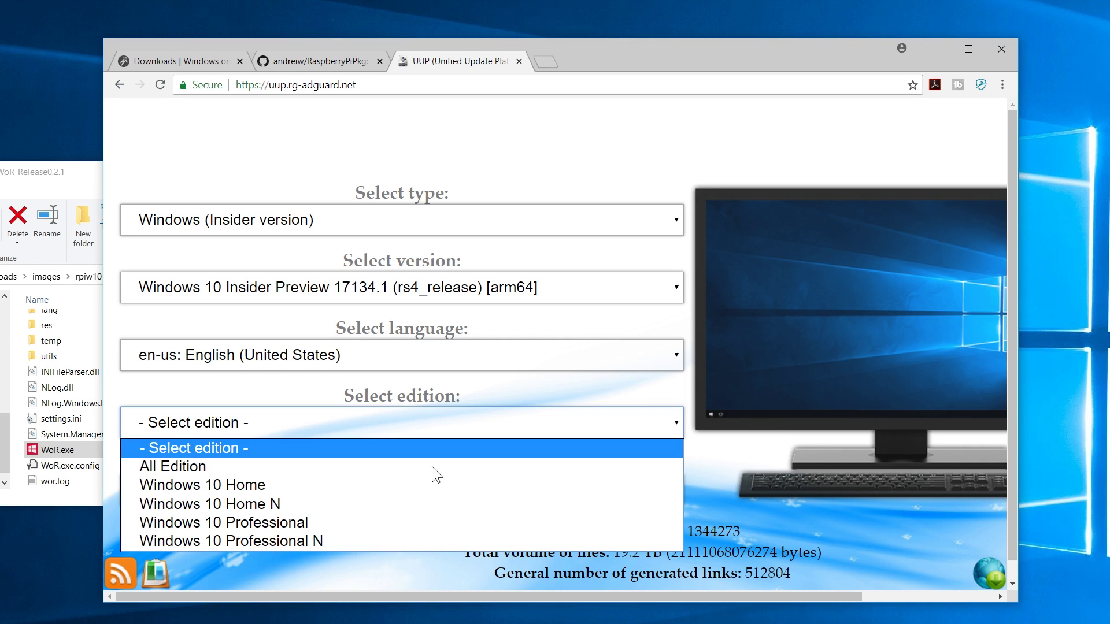
pyautogui.click(414, 467)
pyautogui.click(415, 426)
pyautogui.click(363, 487)
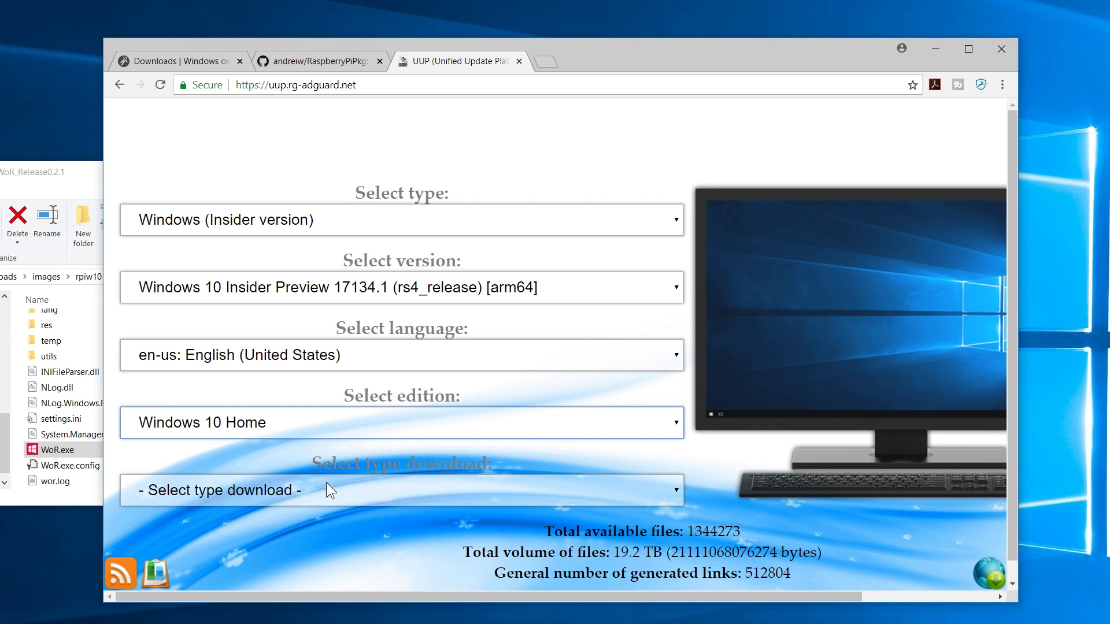
pyautogui.click(390, 497)
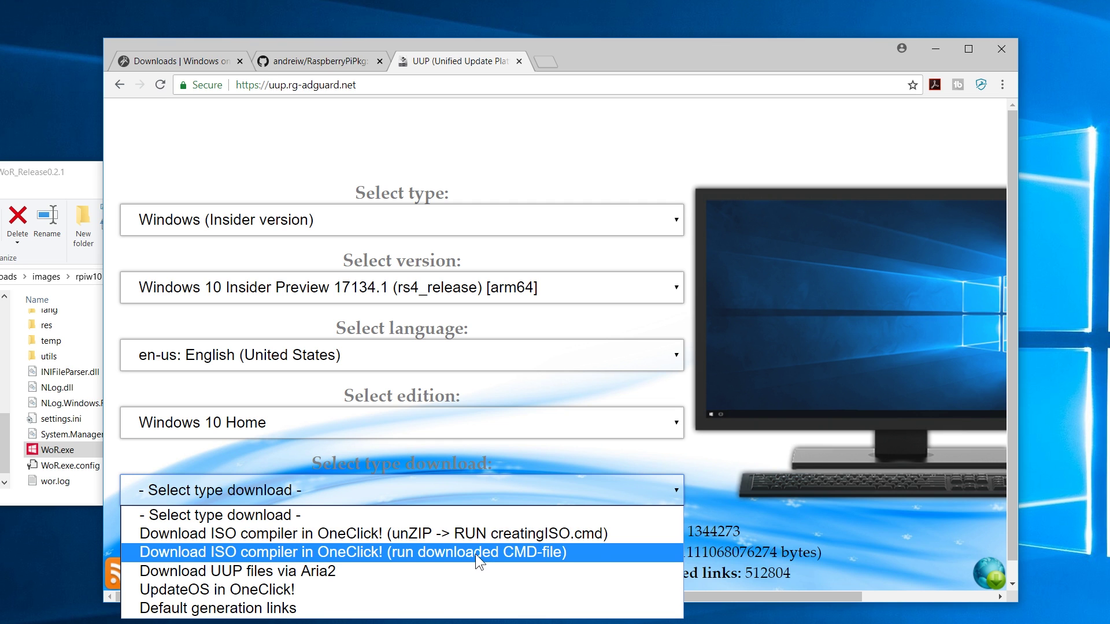
# In File Explorer, open the arm folder in rpiw10 and select 17134.1.180410-1804.RS4_RELEASE_CLIENTPRO_OEMRET_ARM64FRE_EN-US.ISO.
pyautogui.click(8, 435)
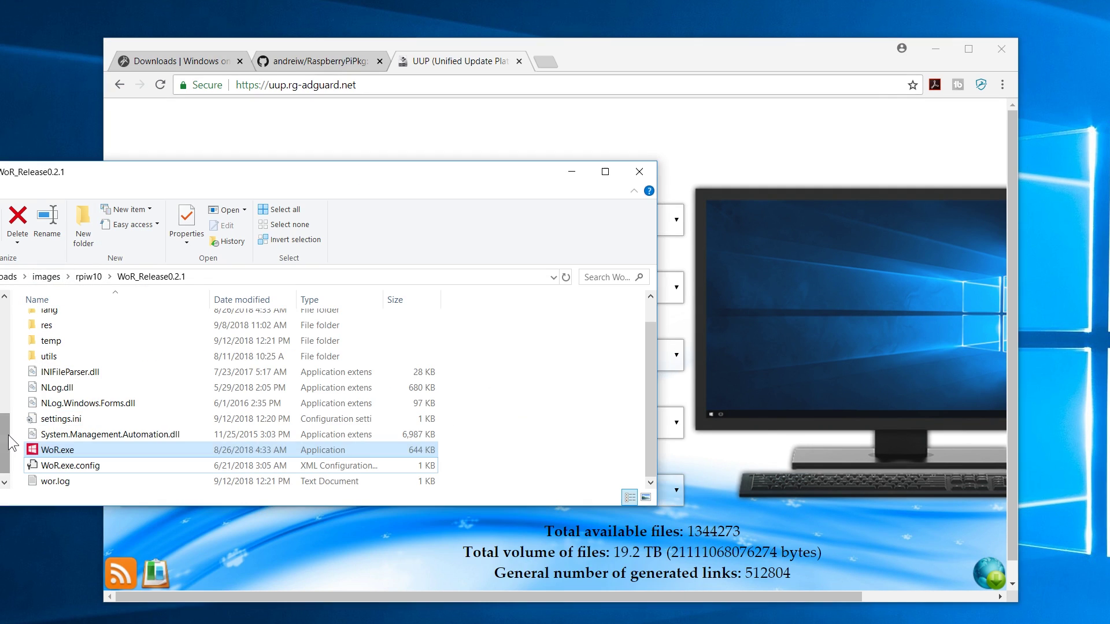
pyautogui.click(80, 276)
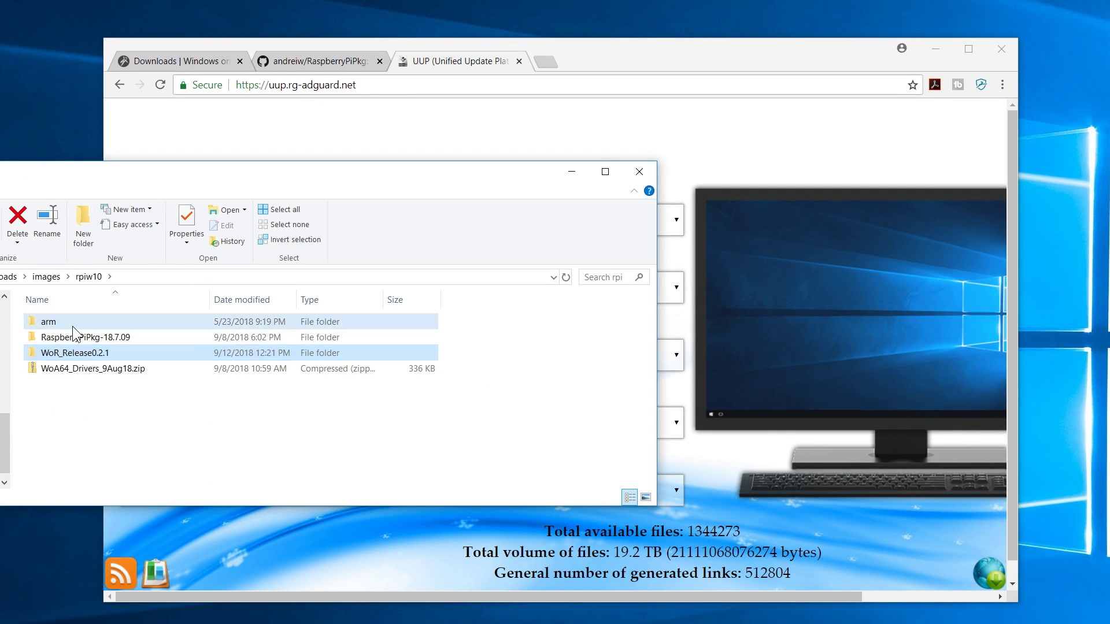
pyautogui.doubleClick(71, 325)
pyautogui.scroll(-5, 154, 393)
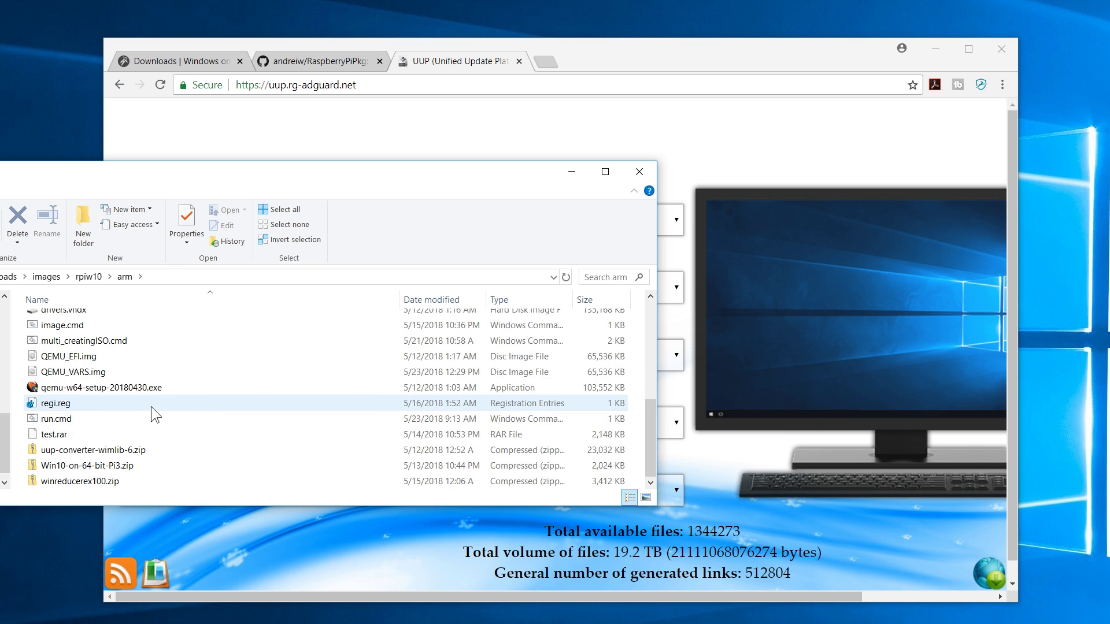
pyautogui.click(60, 424)
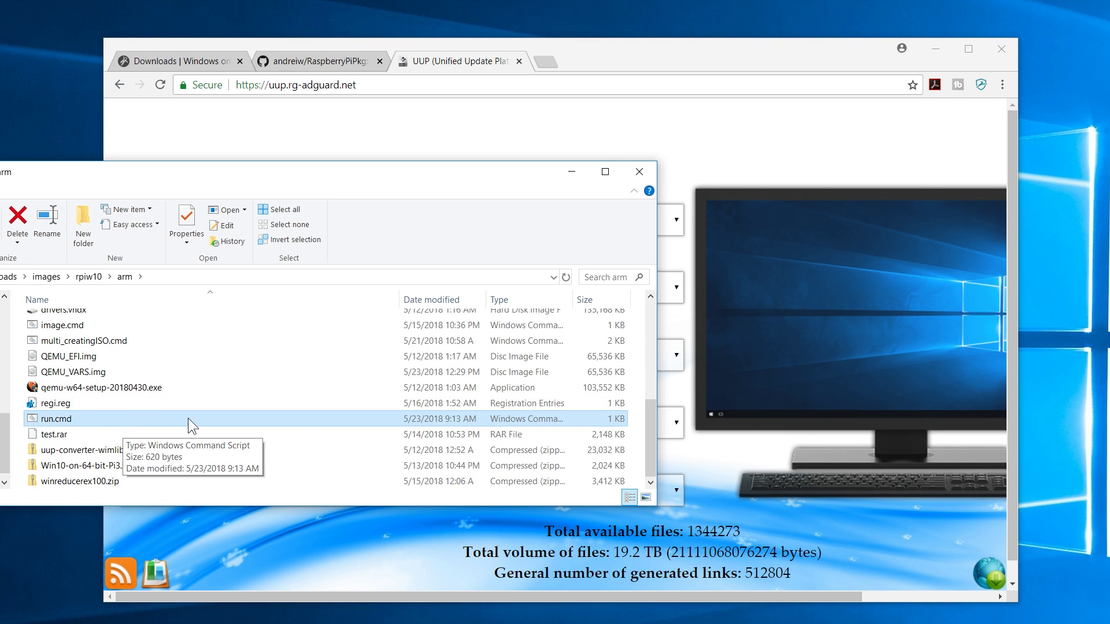
pyautogui.scroll(4, 188, 418)
pyautogui.click(225, 423)
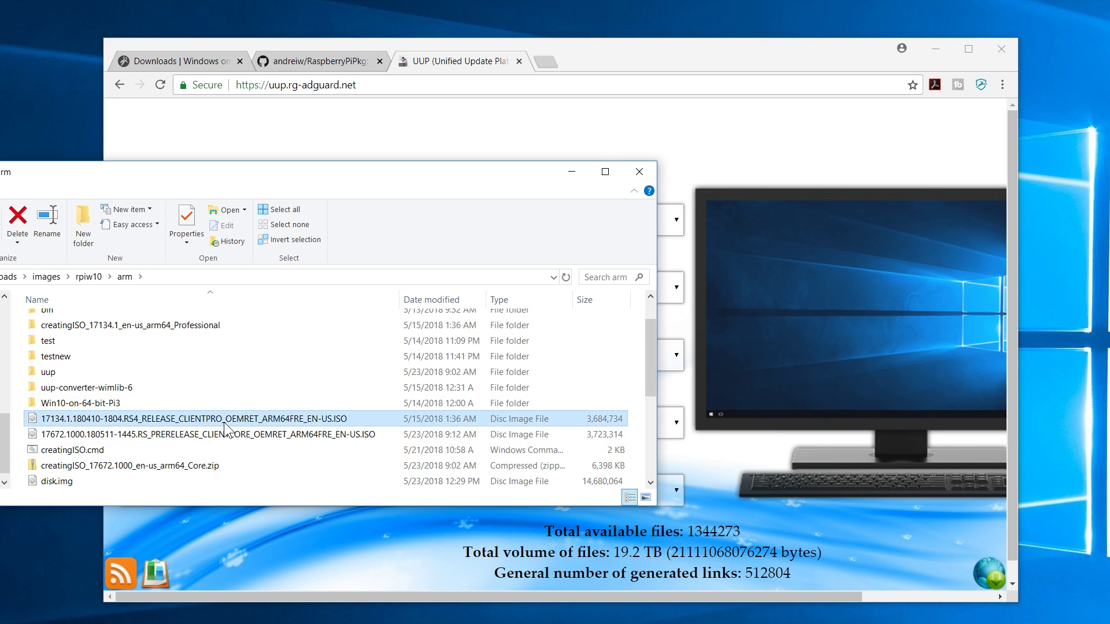
pyautogui.click(489, 61)
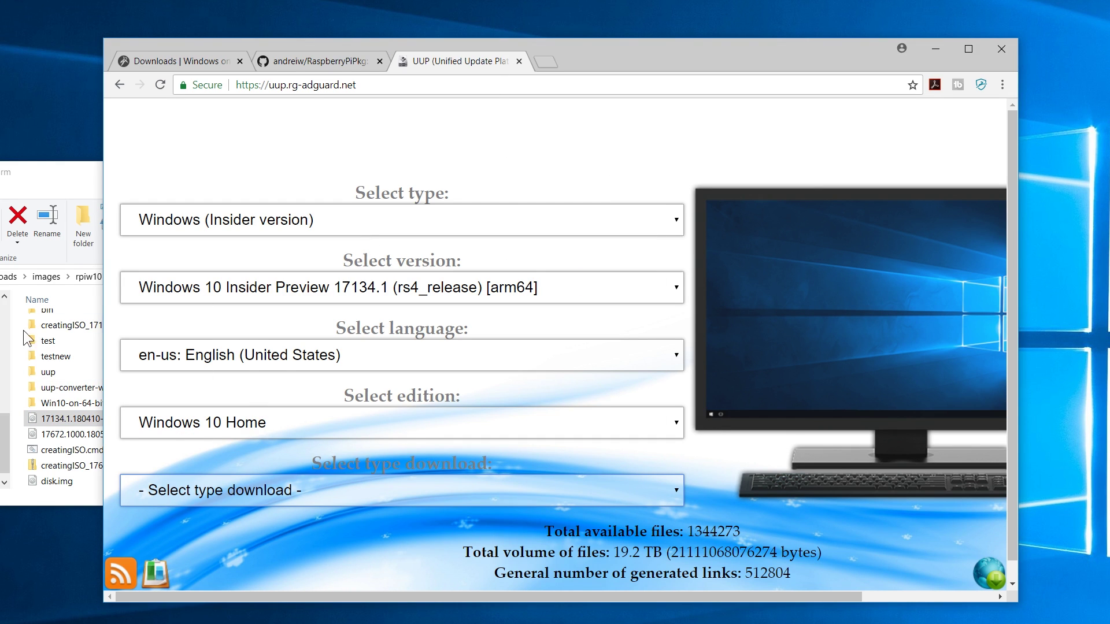
pyautogui.click(62, 279)
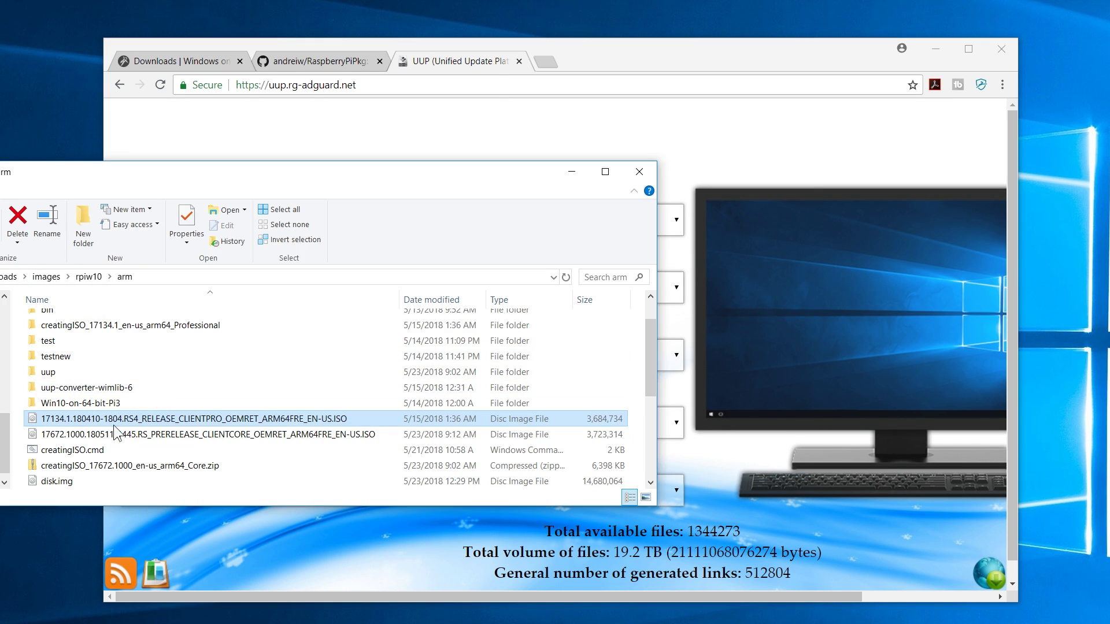
pyautogui.scroll(-4, 173, 424)
pyautogui.scroll(3, 203, 424)
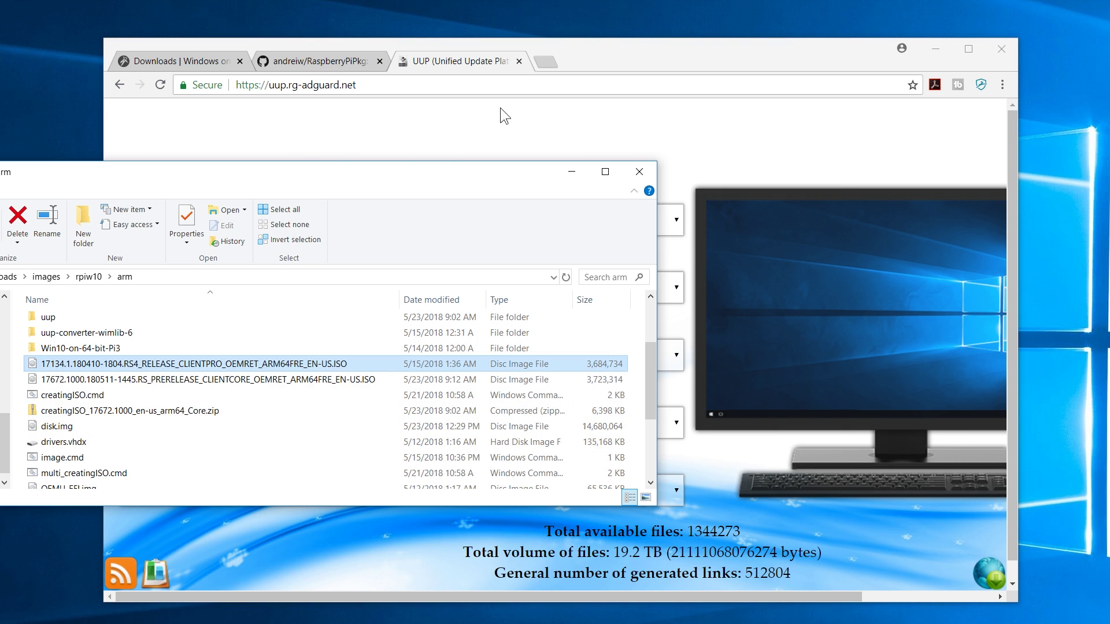
# Switch to the Windows on Raspberry imager and browse to the rpiw10\arm folder for the Windows on ARM image.
pyautogui.hotkey('alt', 'Tab')
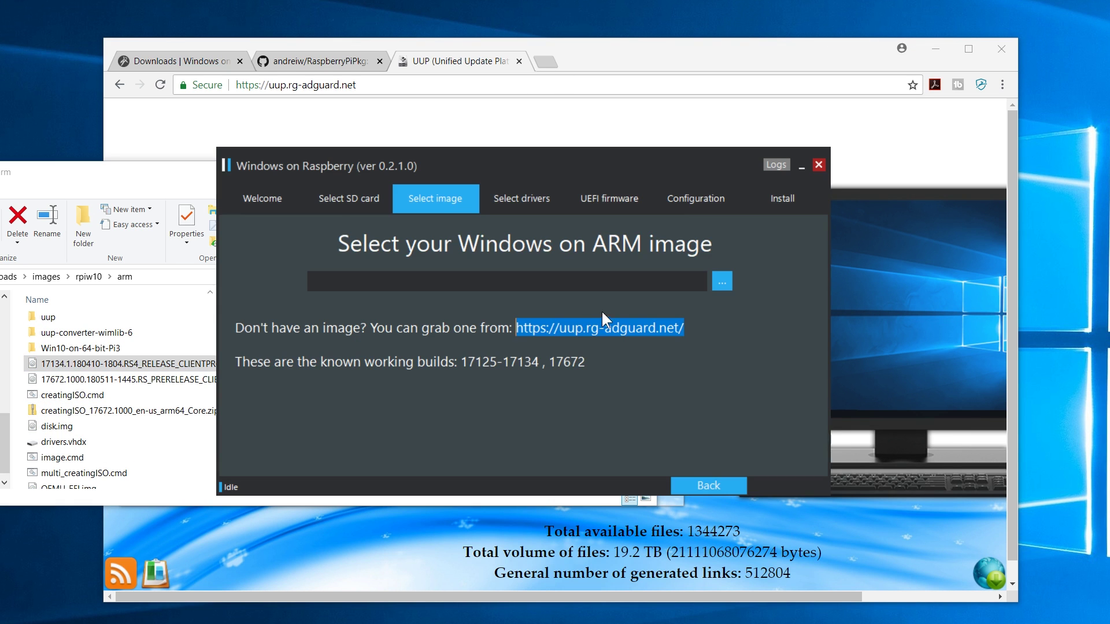
pyautogui.click(726, 284)
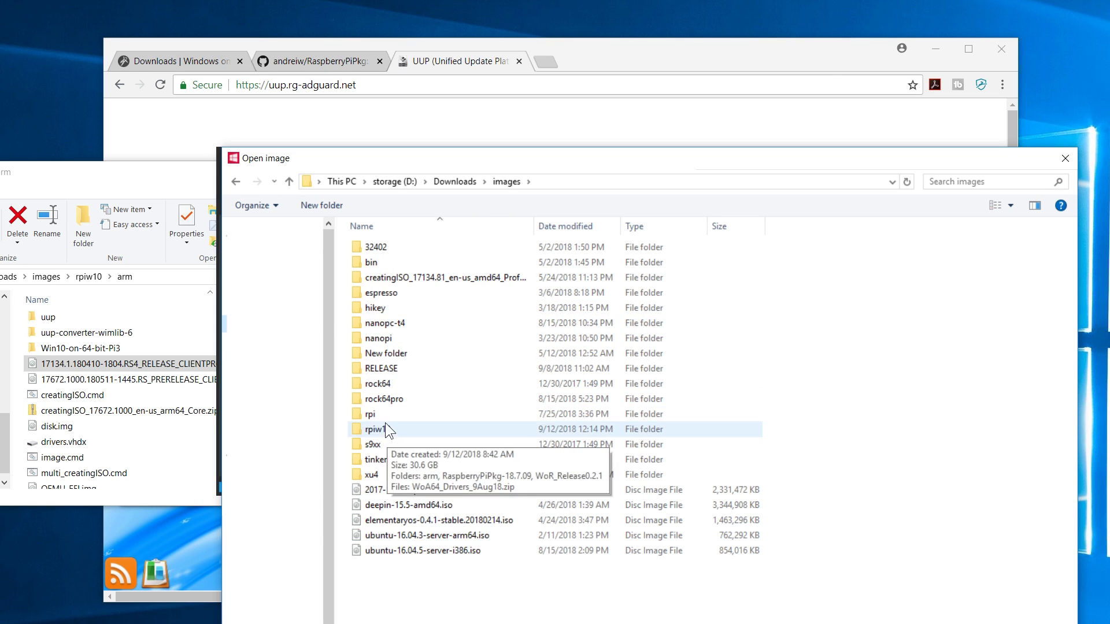
pyautogui.doubleClick(375, 415)
pyautogui.press('BackSpace')
pyautogui.doubleClick(391, 430)
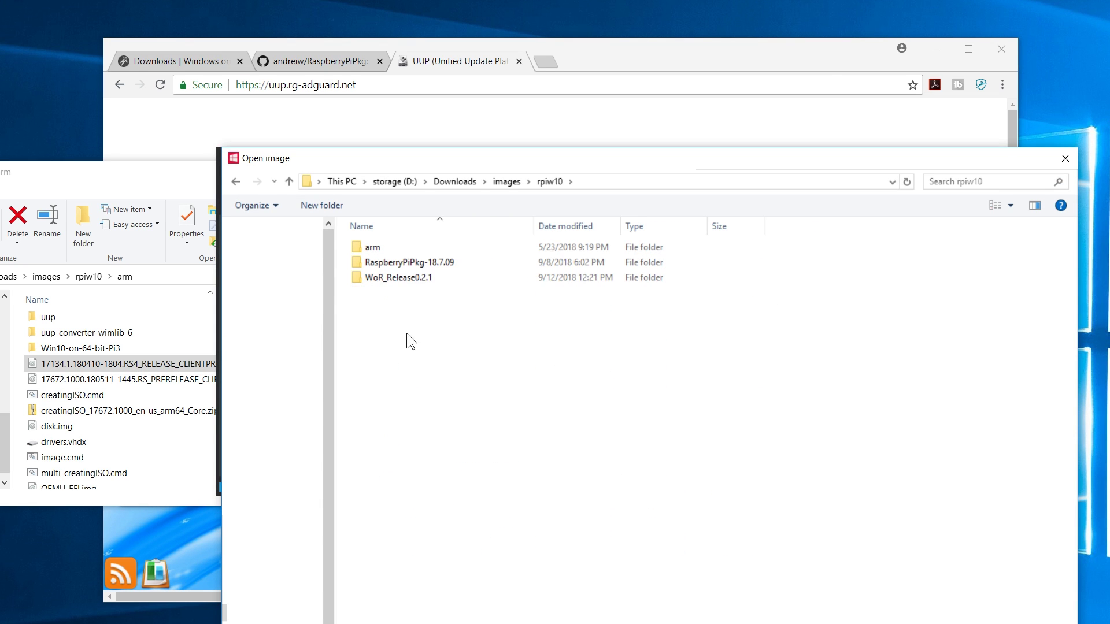
pyautogui.doubleClick(400, 248)
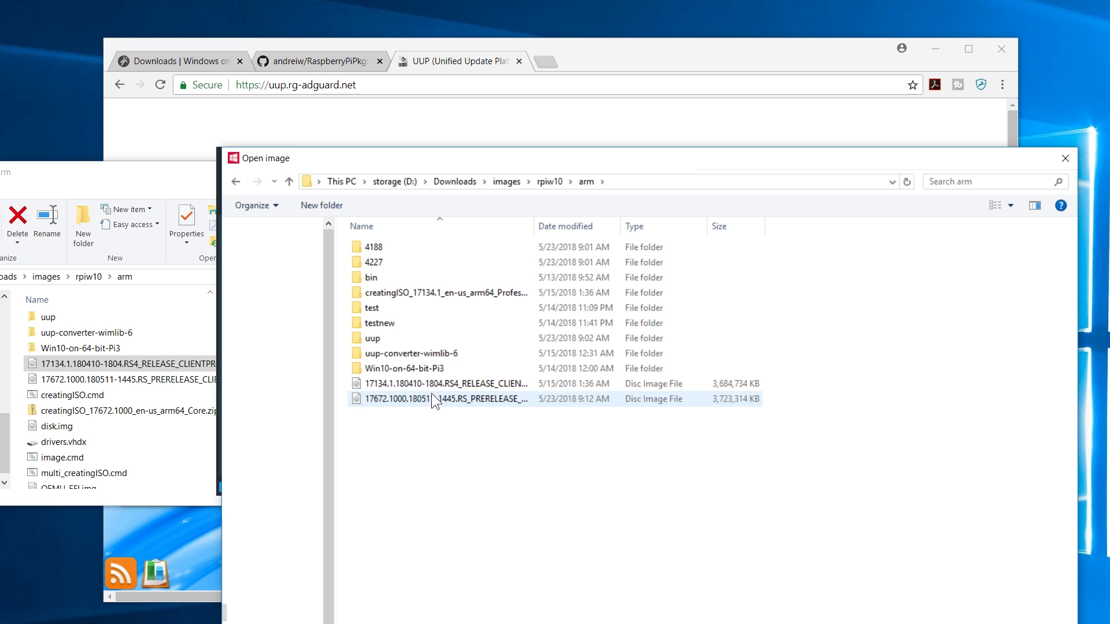
# Load the 17134.1.180410-1804 RS4_RELEASE ISO as the Windows on ARM image and continue to driver selection.
pyautogui.click(411, 385)
pyautogui.keyDown('shift'); pyautogui.click(383, 402); pyautogui.keyUp('shift')
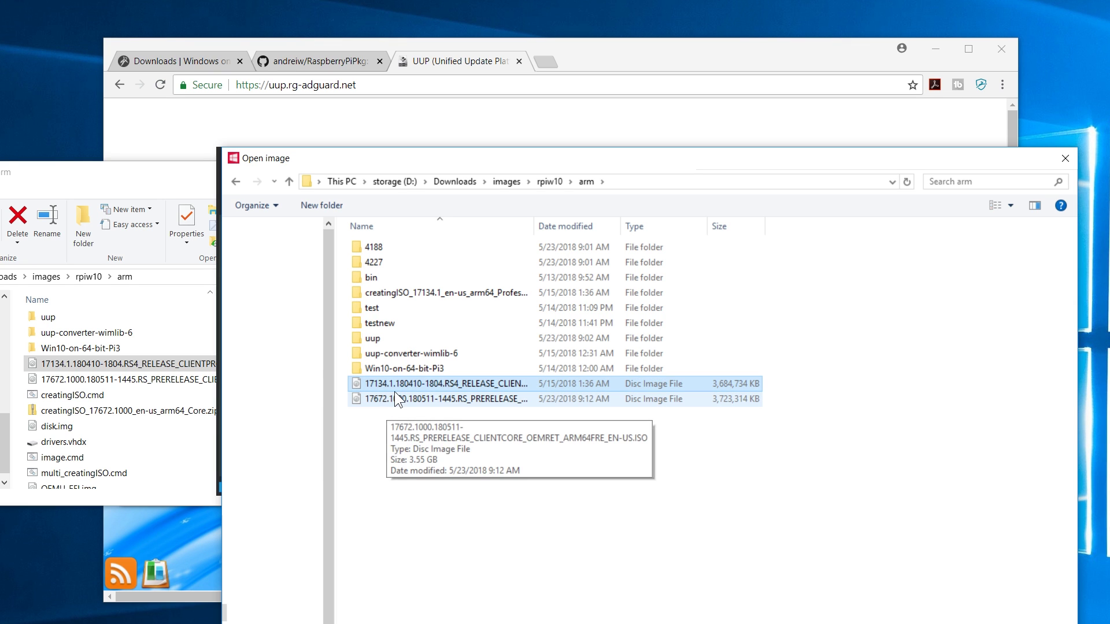
pyautogui.click(394, 393)
pyautogui.click(395, 384)
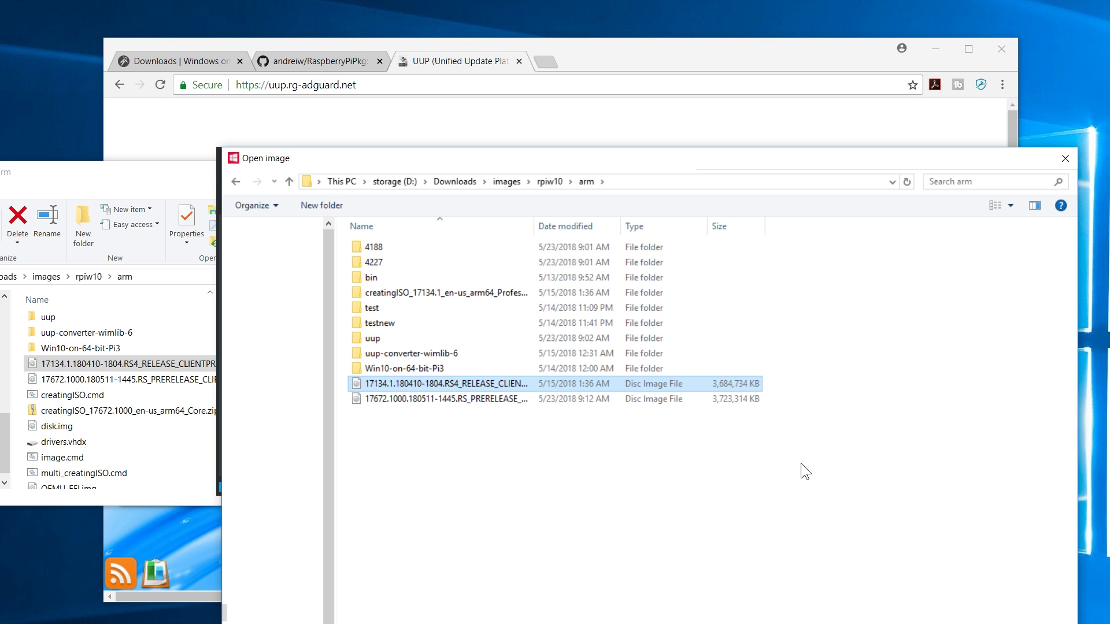
pyautogui.press('Return')
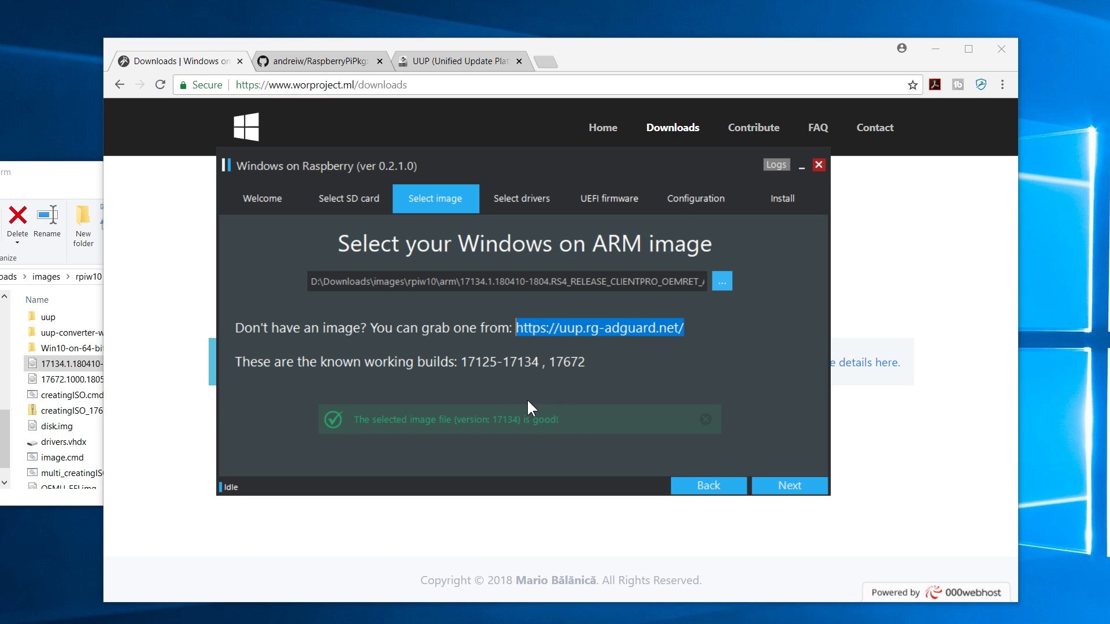
pyautogui.click(768, 484)
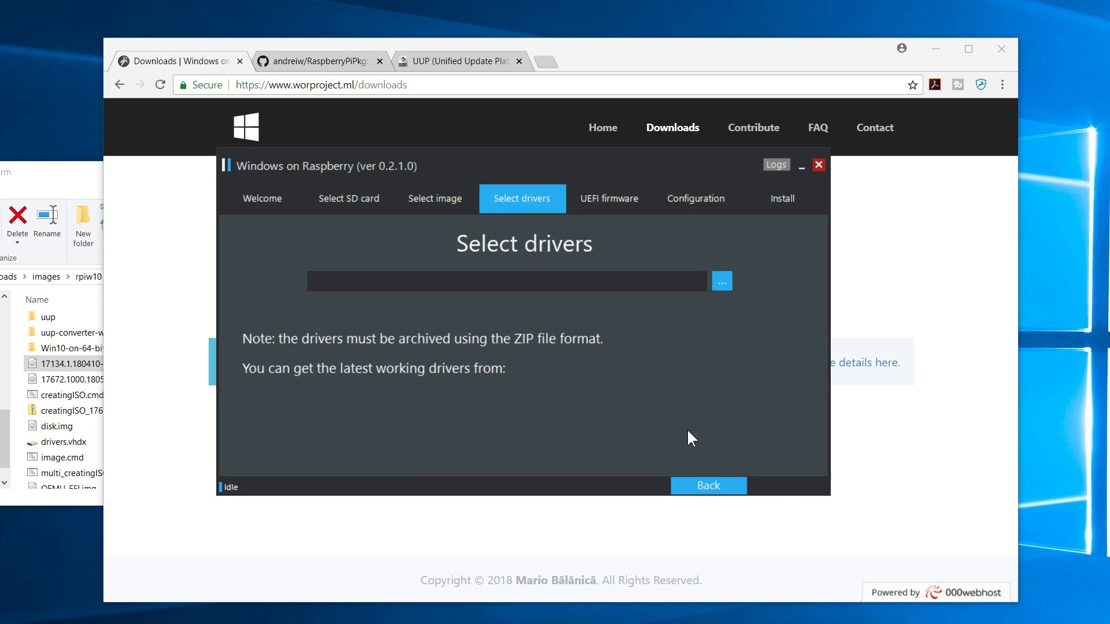
# Load WoA64_Drivers_9Aug18.zip from the rpiw10 folder as the drivers archive and continue to UEFI firmware selection.
pyautogui.click(721, 282)
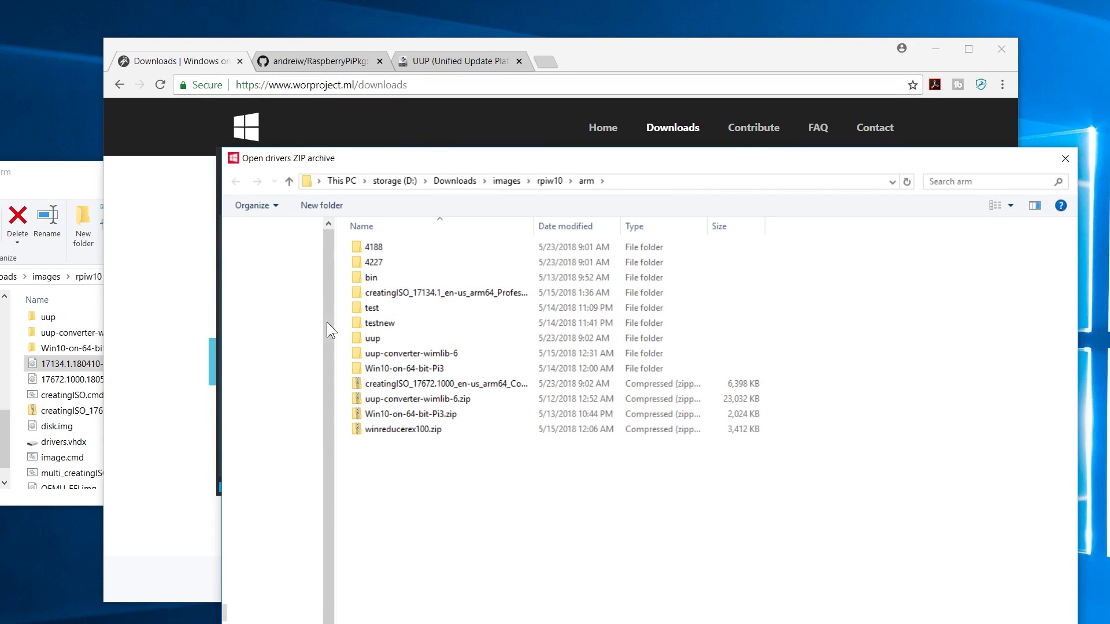
pyautogui.click(549, 181)
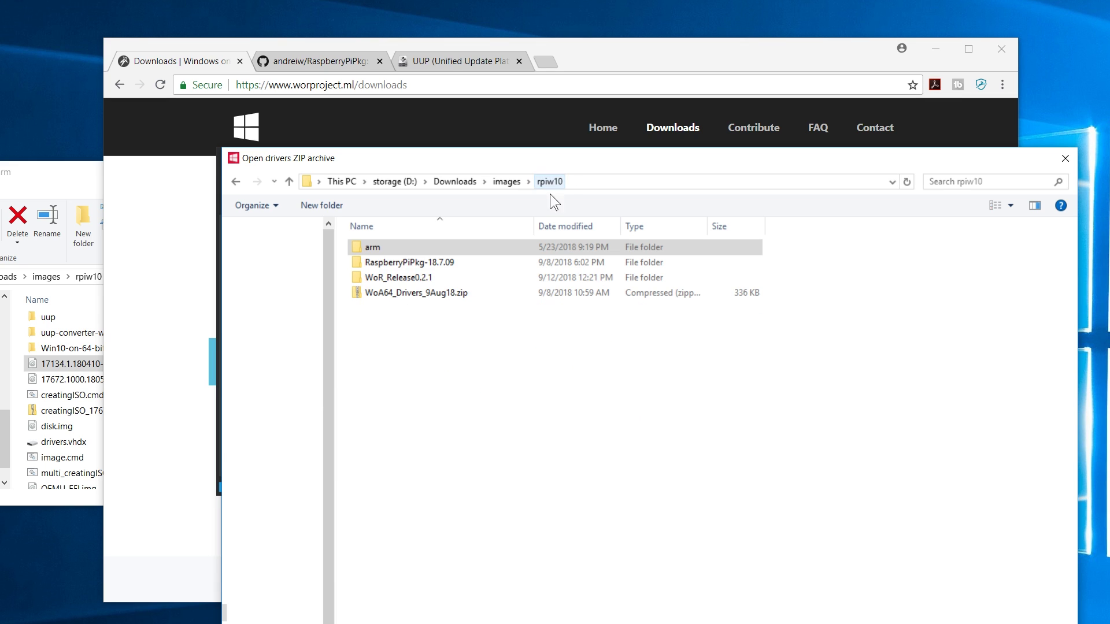
pyautogui.click(395, 293)
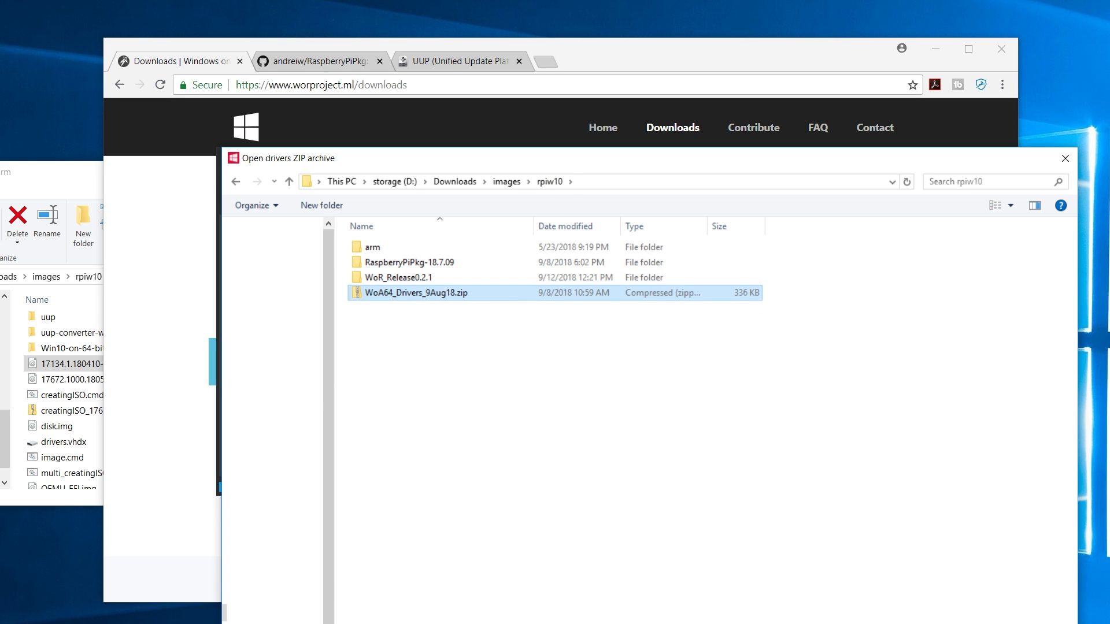
pyautogui.doubleClick(520, 292)
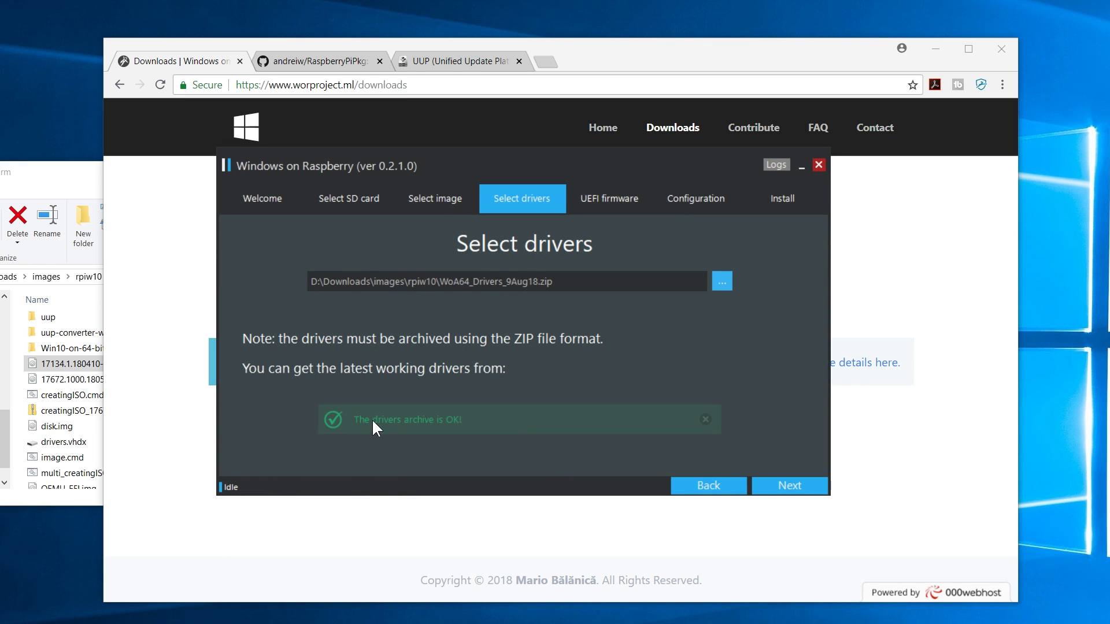
pyautogui.click(781, 485)
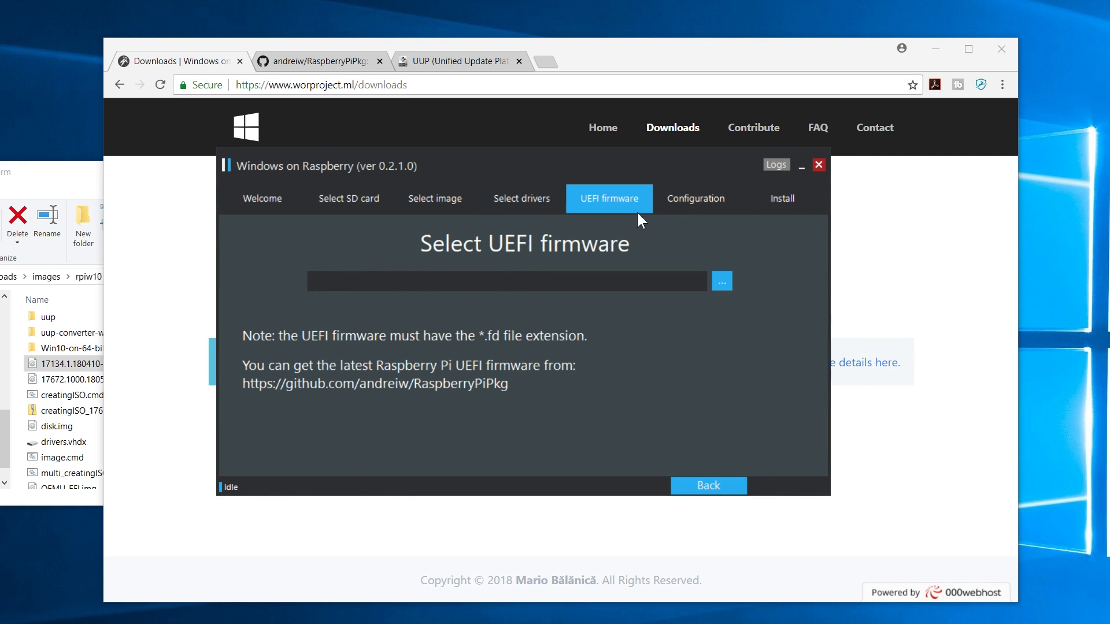
# Browse for the UEFI firmware in RaspberryPiPkg-18.7.09\Binary\prebuilt\2018May27-GCC49.
pyautogui.click(722, 281)
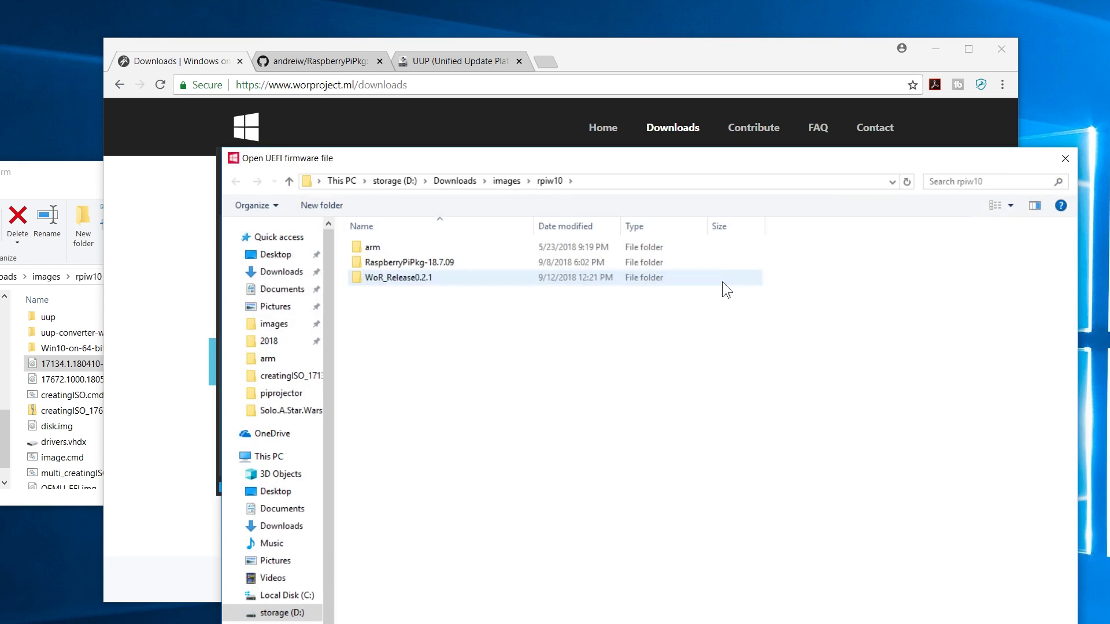
pyautogui.doubleClick(439, 264)
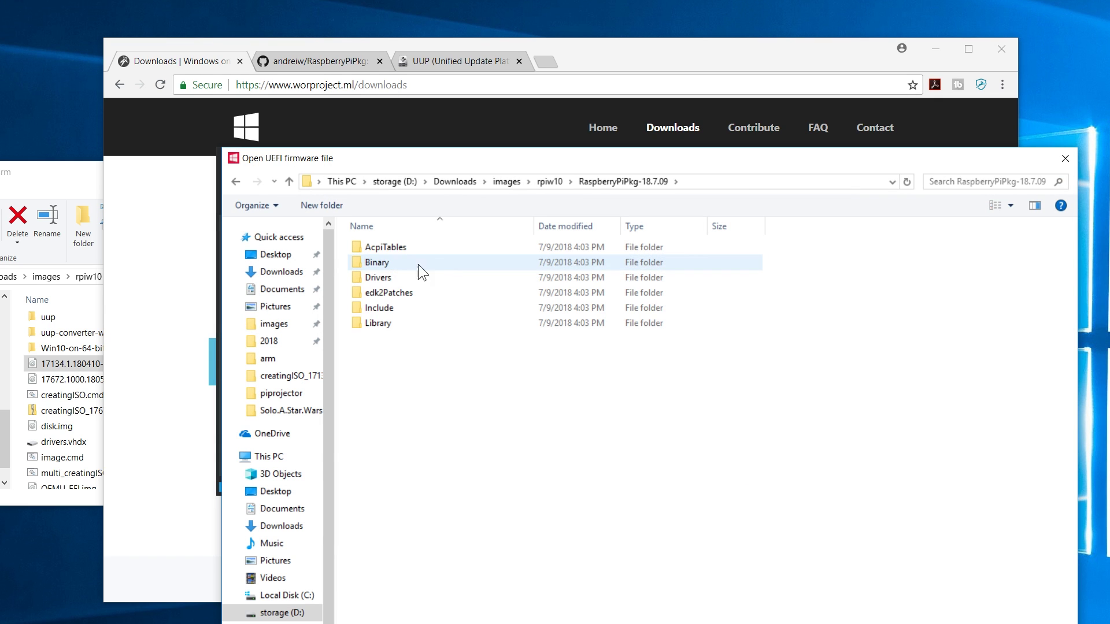
pyautogui.doubleClick(395, 262)
pyautogui.doubleClick(383, 261)
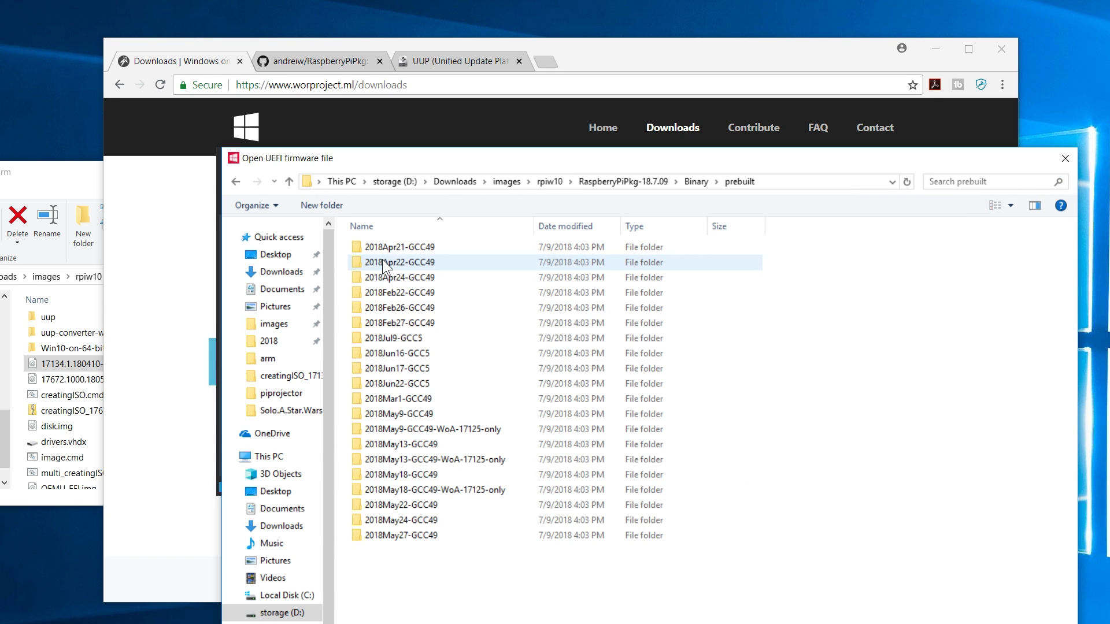
pyautogui.click(425, 534)
pyautogui.doubleClick(425, 534)
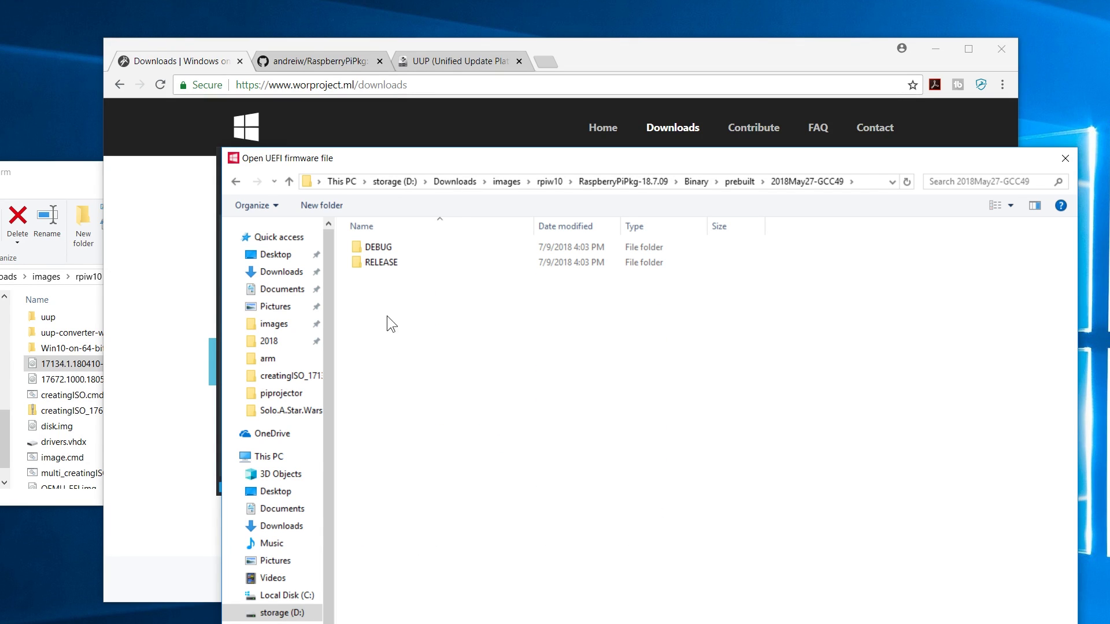
# Load RPI_EFI.fd from the RELEASE folder as the UEFI firmware and continue to the configuration page.
pyautogui.click(387, 261)
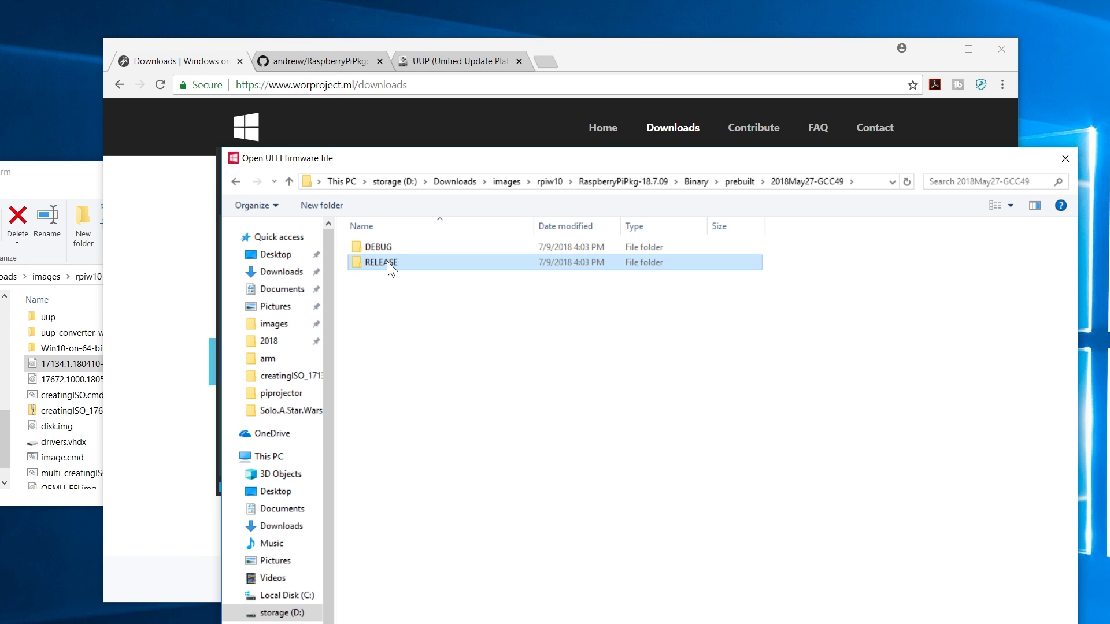
pyautogui.doubleClick(387, 262)
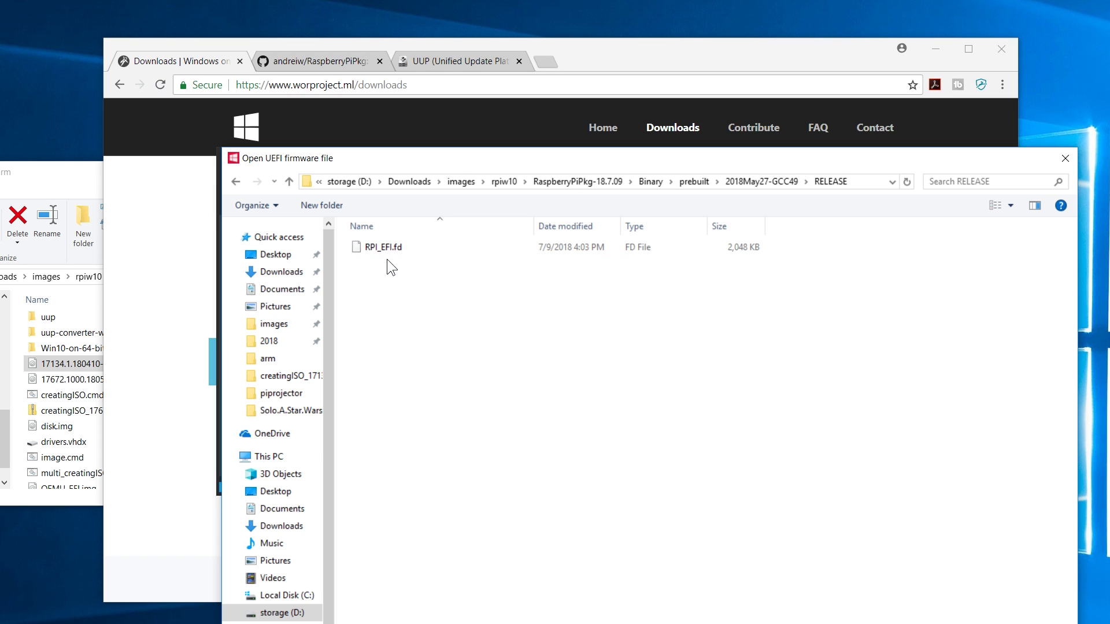
pyautogui.click(374, 248)
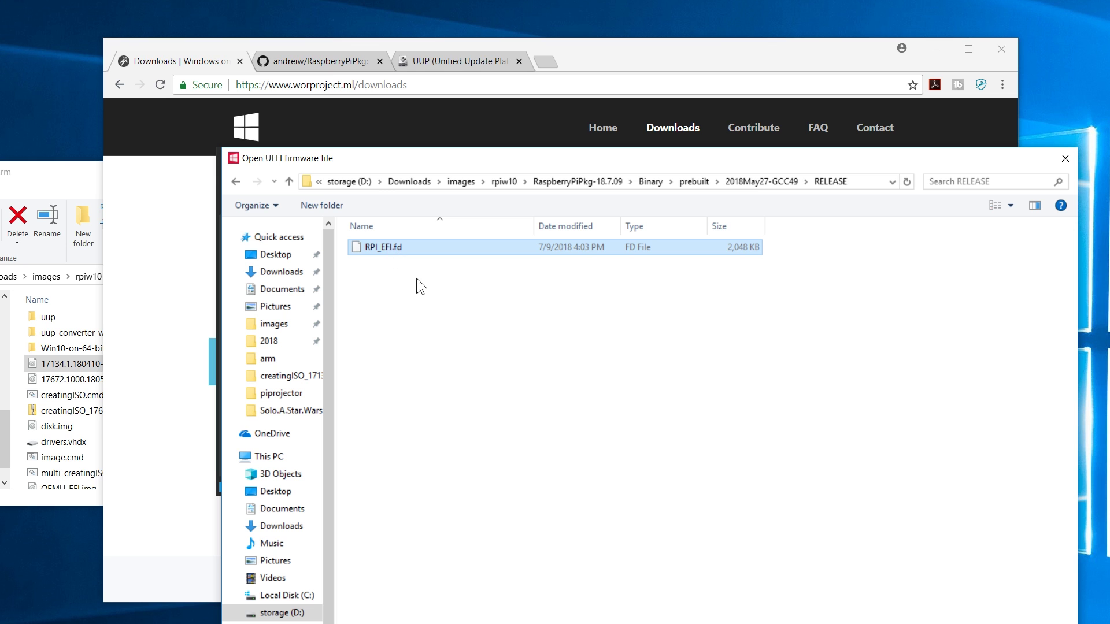
pyautogui.doubleClick(393, 247)
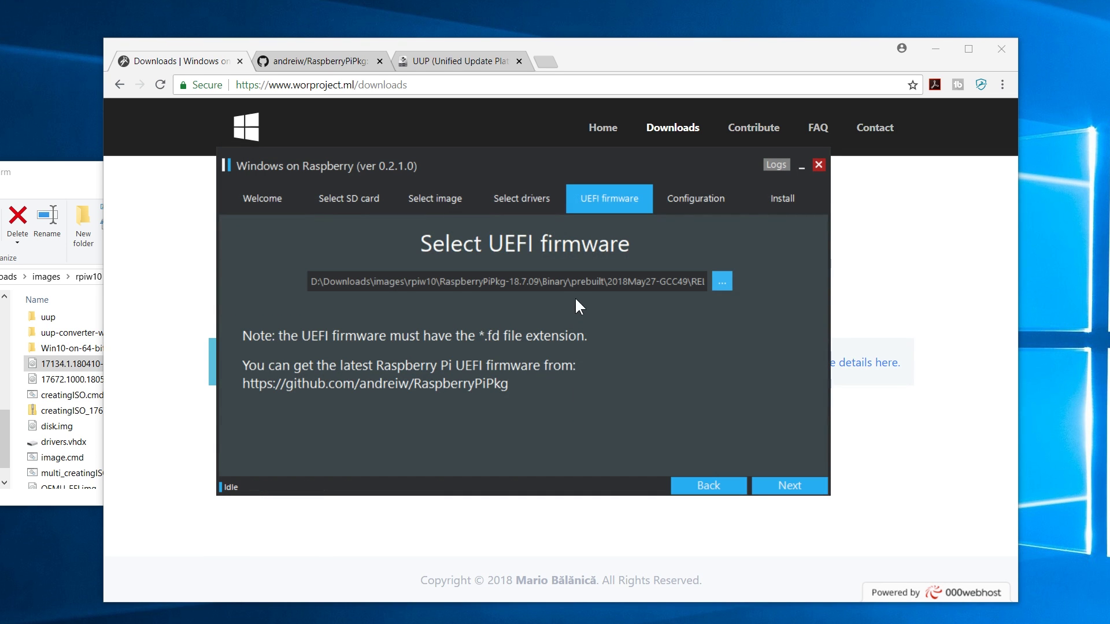
pyautogui.click(806, 484)
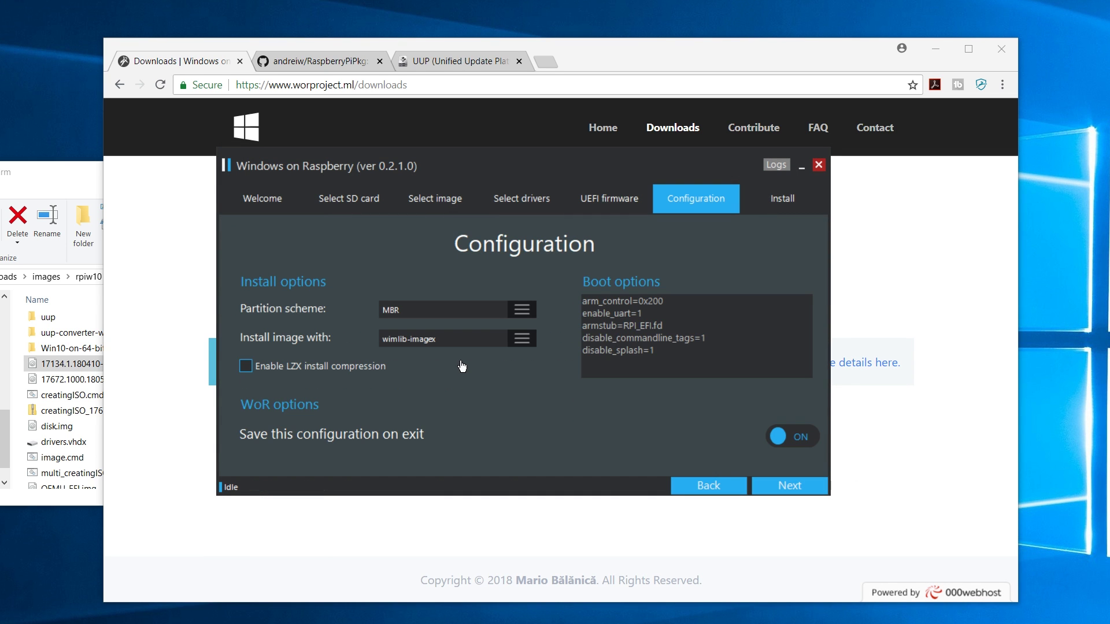
# Choose MBR as the partition scheme and wimlib-imagex as the image installation method.
pyautogui.click(520, 309)
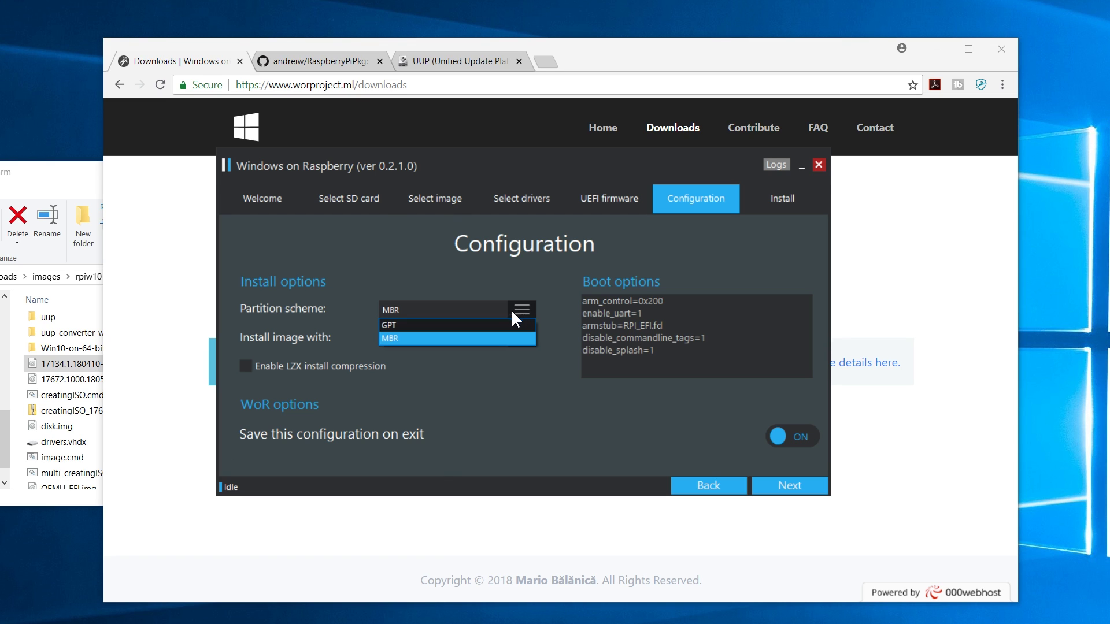
pyautogui.click(435, 336)
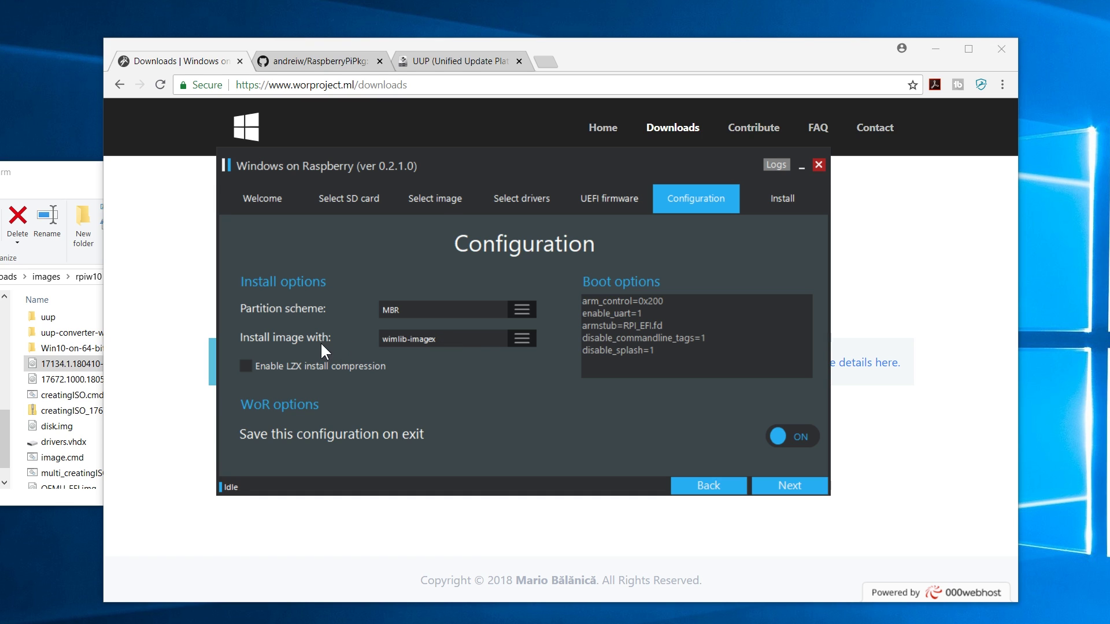
pyautogui.click(518, 339)
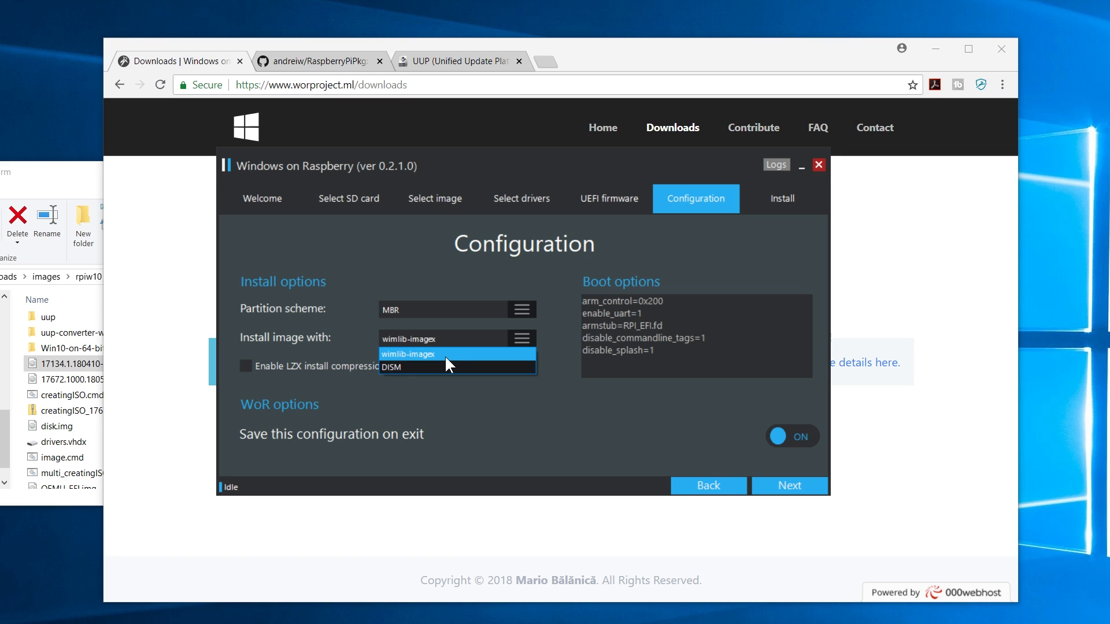
pyautogui.click(445, 355)
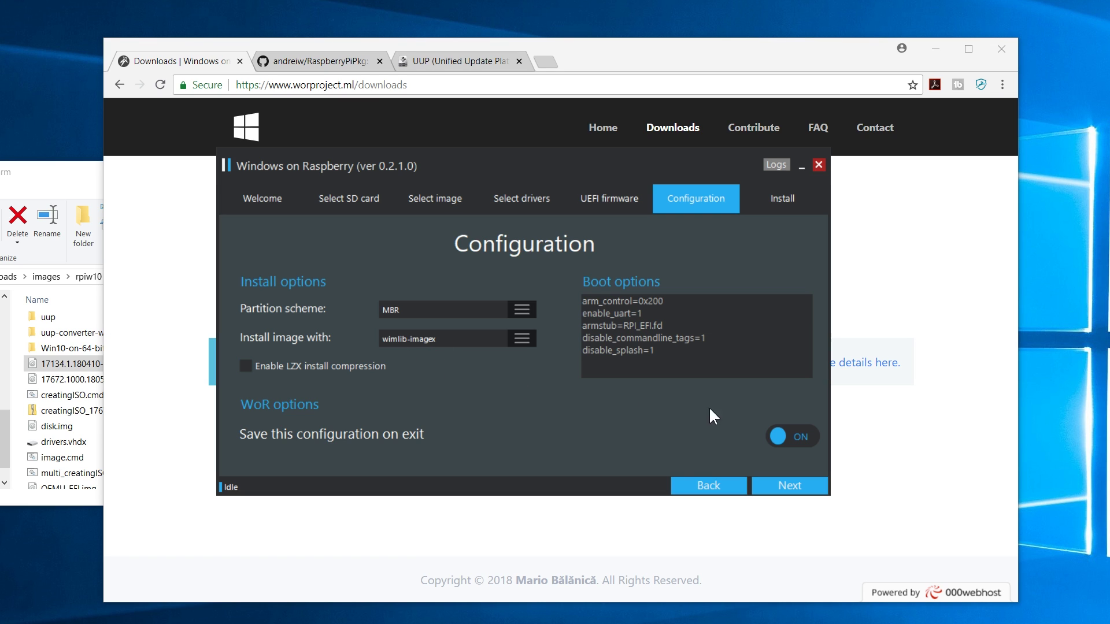
# Leave saving the configuration on exit switched on, and start the installation from the installation overview.
pyautogui.click(784, 439)
pyautogui.click(784, 440)
pyautogui.click(772, 487)
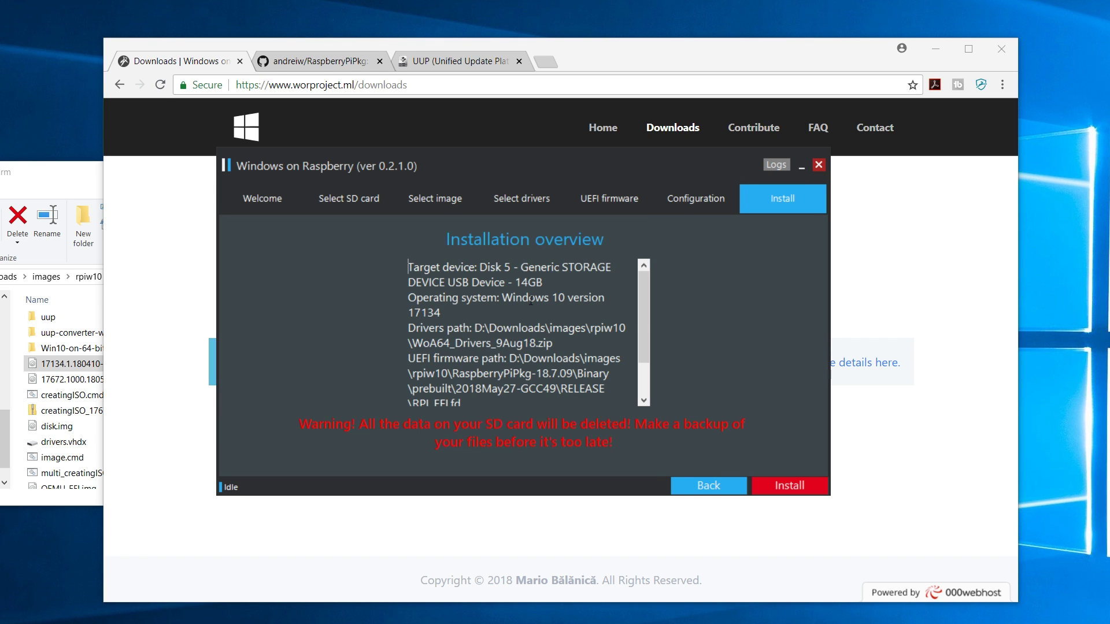
pyautogui.click(784, 487)
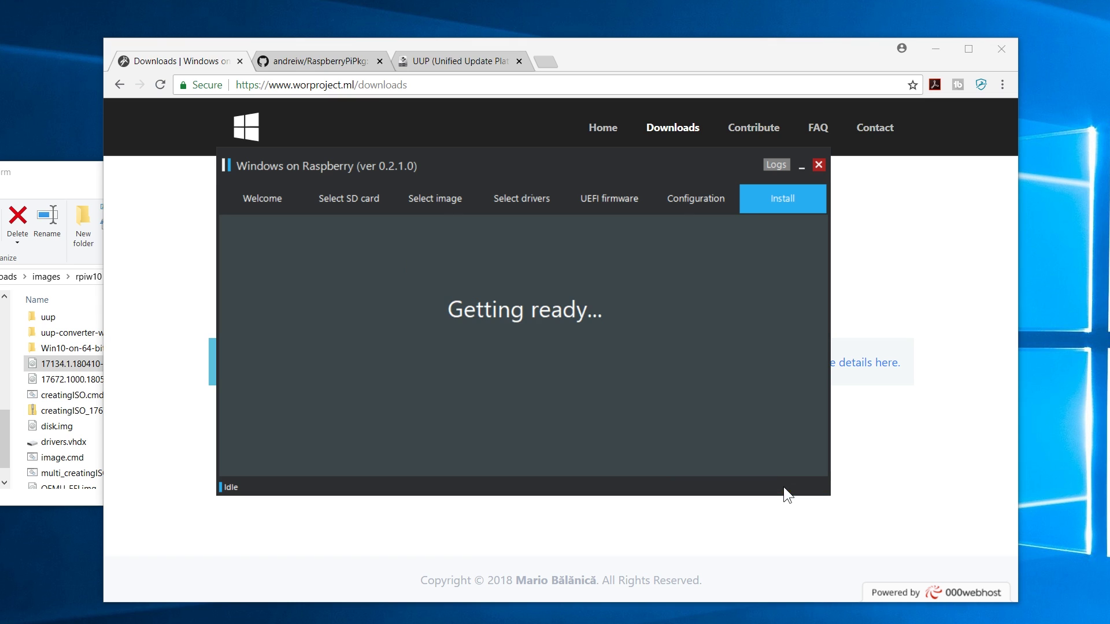